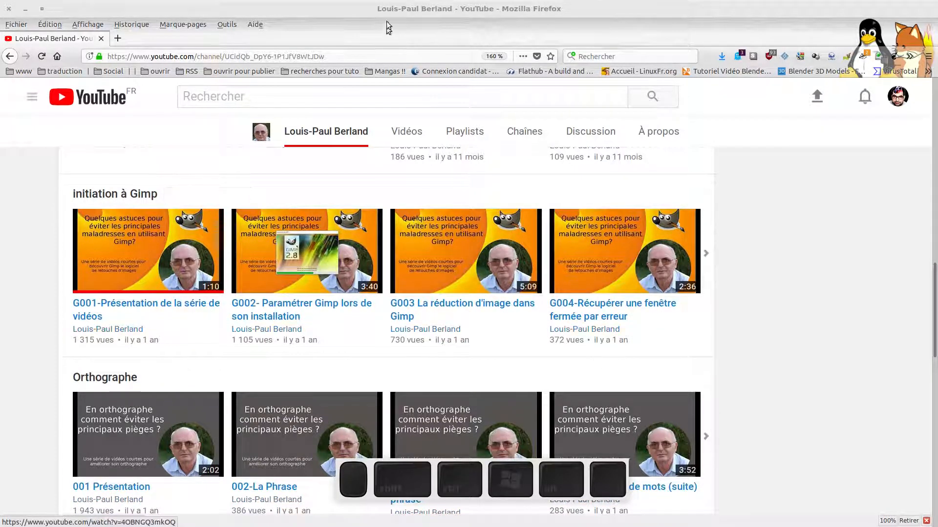
Switch from the browser to GIMP and try to open its user help, then dismiss the dialog
{"action": "left_click_drag", "start_coordinate": [384, 8], "coordinate": [2, 10]}
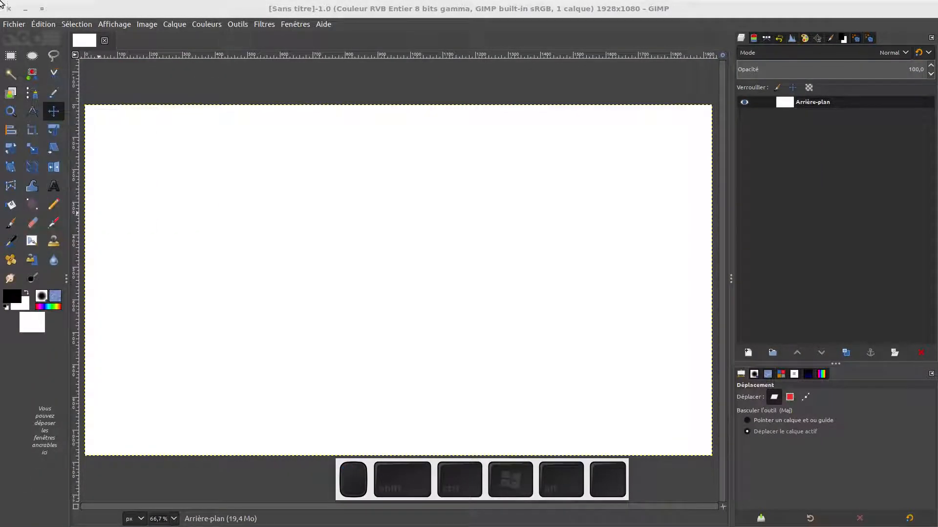
{"action": "left_click", "coordinate": [324, 25]}
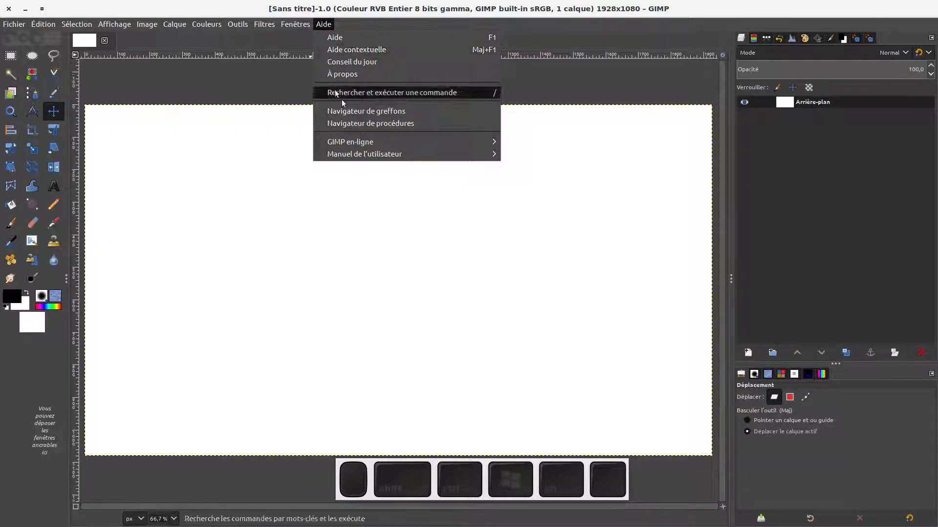
{"action": "mouse_move", "coordinate": [358, 141]}
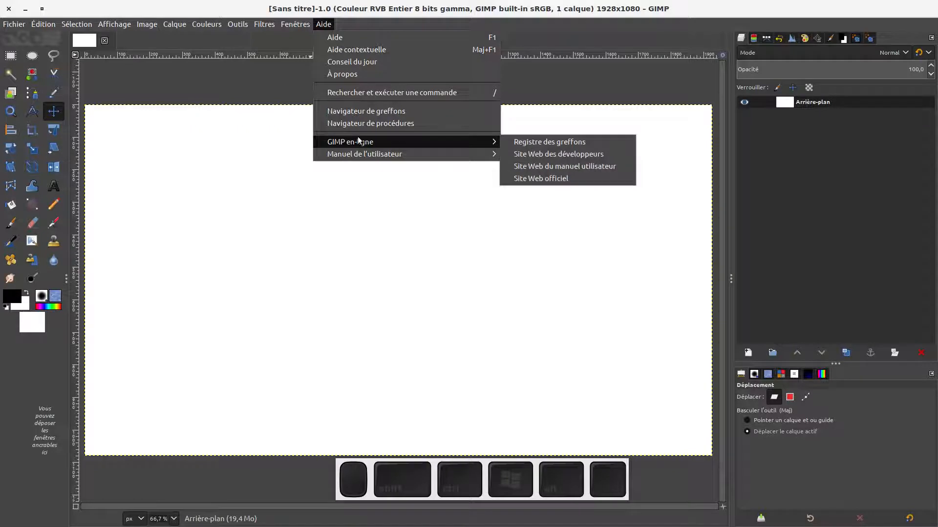
{"action": "left_click", "coordinate": [352, 38]}
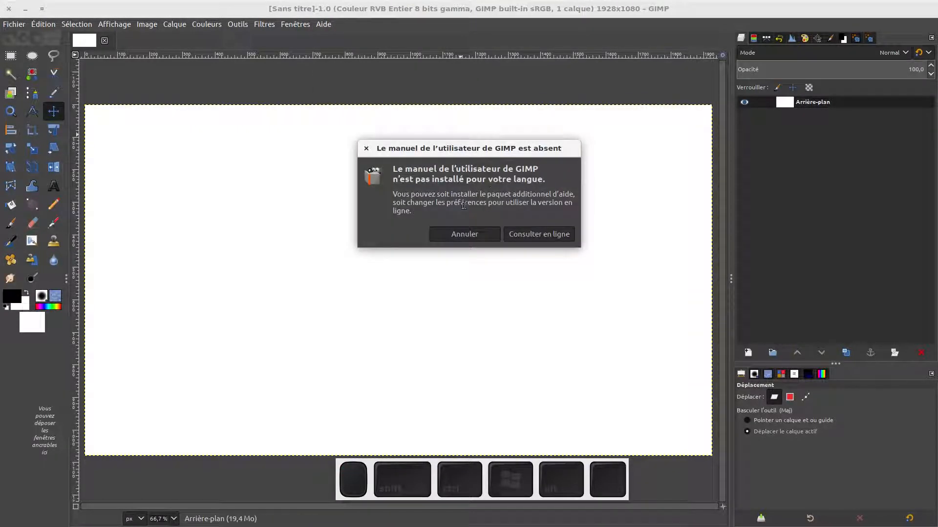
{"action": "left_click", "coordinate": [364, 151]}
View GIMP's version information in the About dialog and close it
{"action": "left_click", "coordinate": [318, 16]}
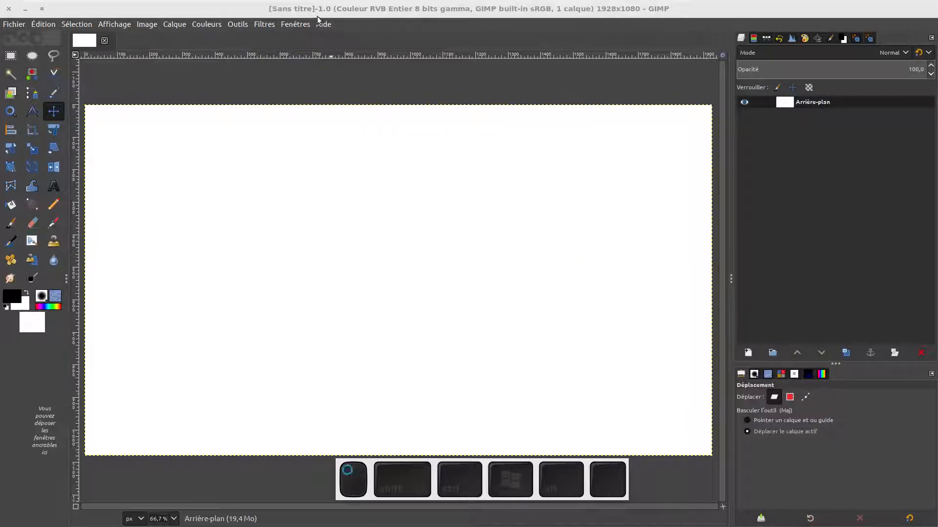
{"action": "left_click", "coordinate": [315, 23]}
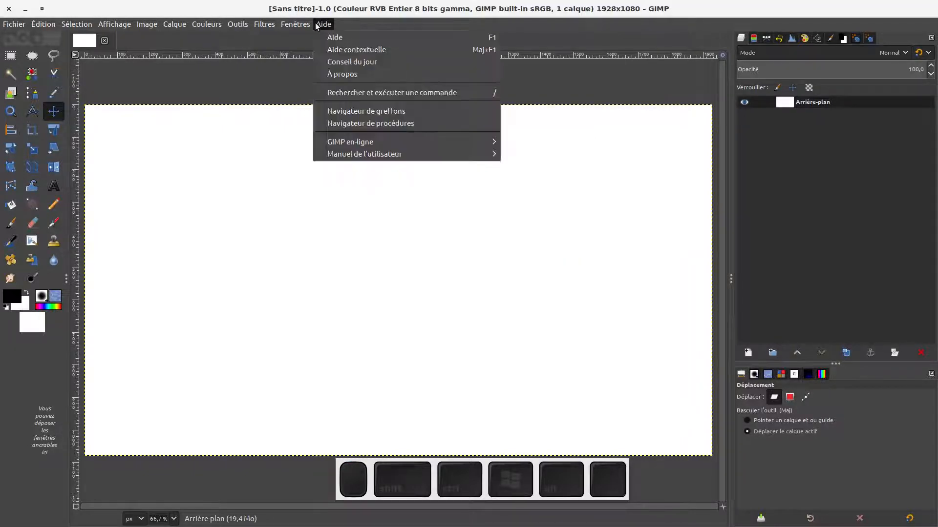
{"action": "left_click", "coordinate": [350, 74]}
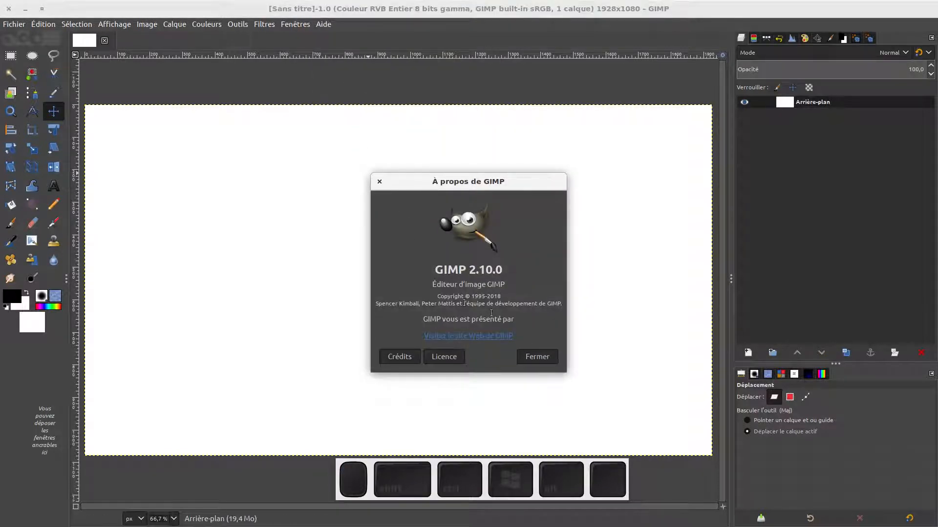
{"action": "left_click", "coordinate": [532, 356]}
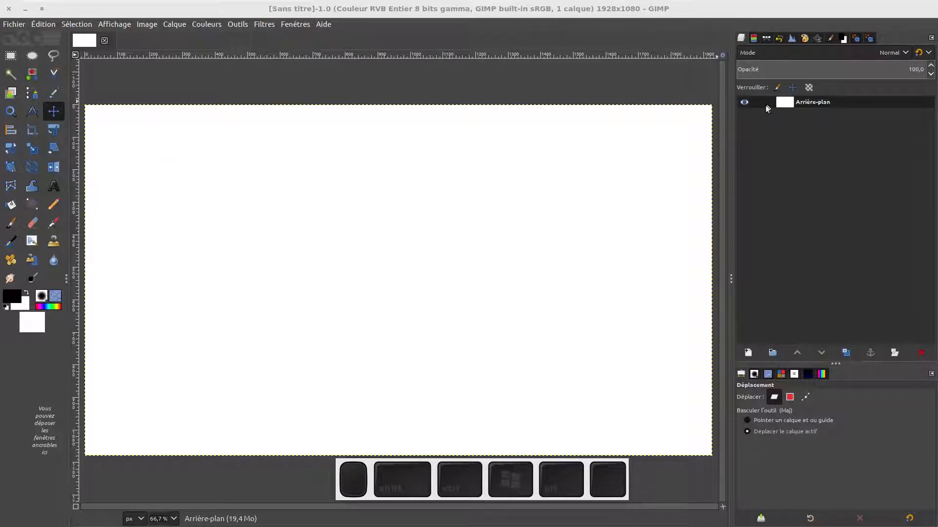
Create a wide text box across the upper canvas with the text "Mon texte" and enlarge the tool options area
{"action": "left_click", "coordinate": [54, 188]}
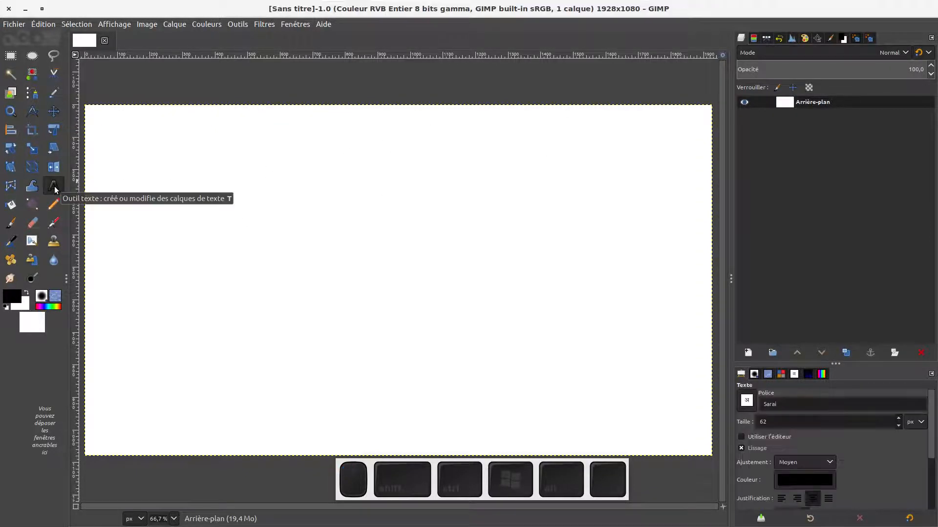
{"action": "mouse_move", "coordinate": [192, 139]}
{"action": "left_mouse_down"}
{"action": "mouse_move", "coordinate": [202, 168]}
{"action": "mouse_move", "coordinate": [570, 246]}
{"action": "left_mouse_up"}
{"action": "left_click", "coordinate": [379, 194]}
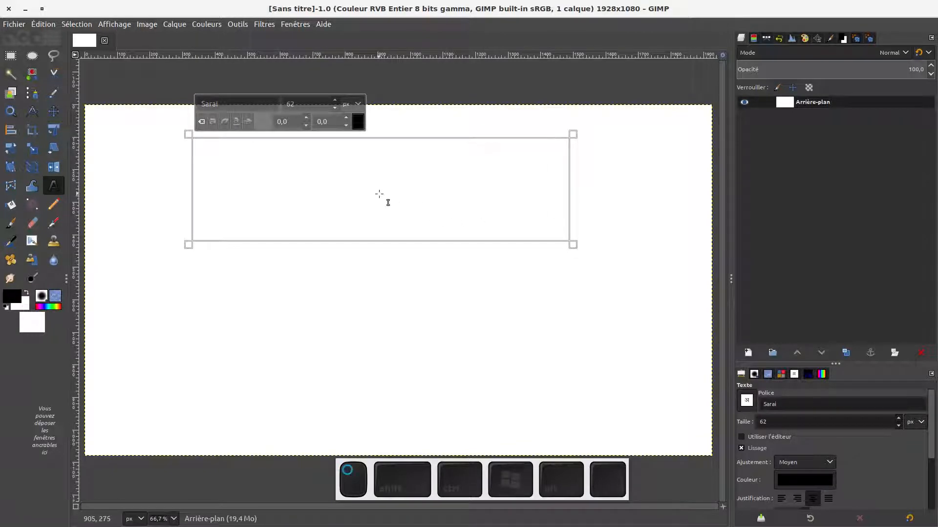
{"action": "type", "text": "M"}
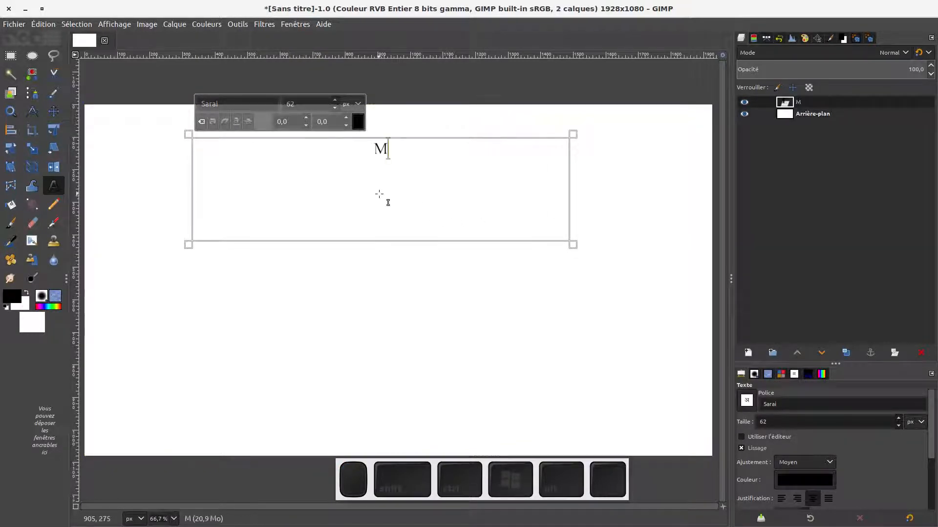
{"action": "type", "text": "on te"}
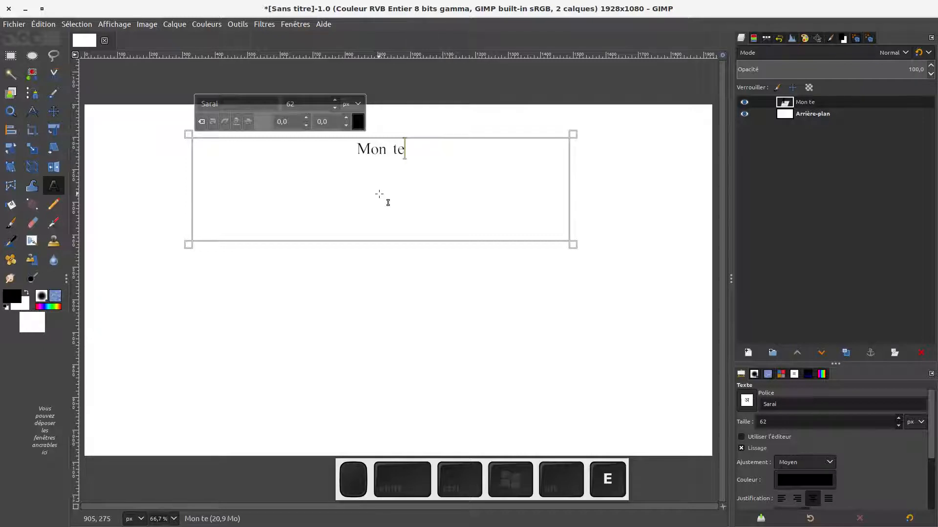
{"action": "type", "text": "xte"}
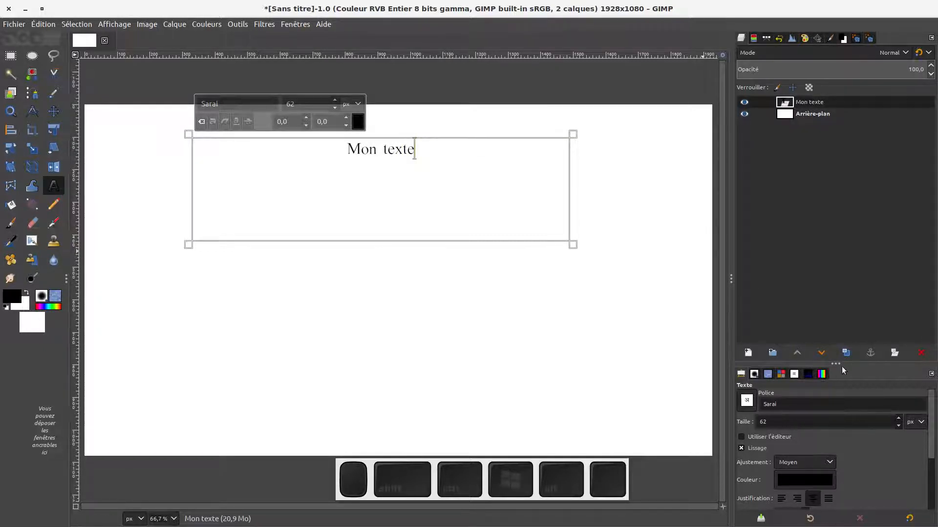
{"action": "left_click_drag", "start_coordinate": [858, 362], "coordinate": [840, 189]}
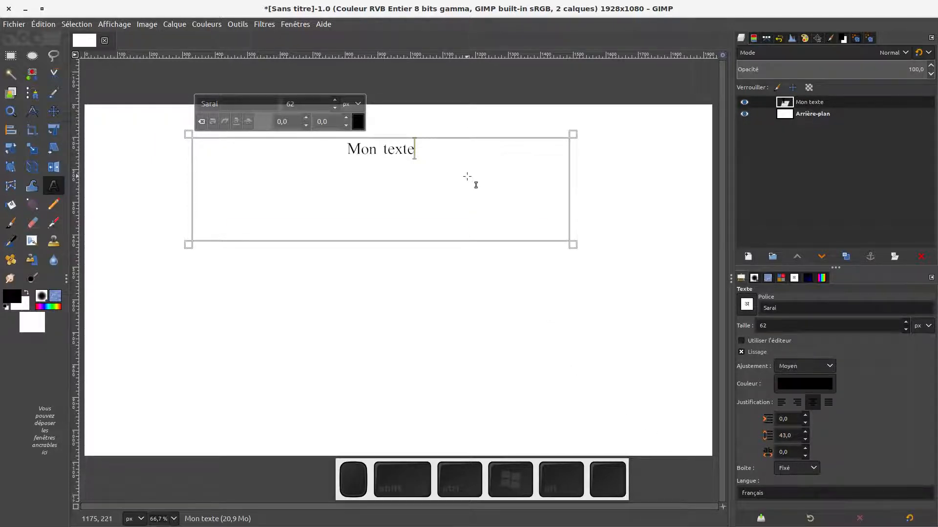
Insert an "i" before the final "te" of the text, then delete the added characters again
{"action": "key", "text": "Left"}
{"action": "key", "text": "Left"}
{"action": "type", "text": "i"}
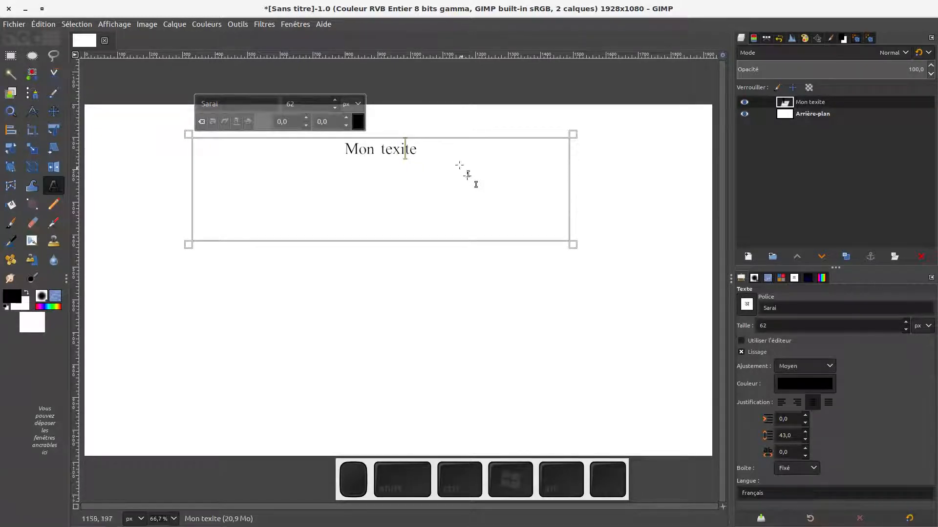
{"action": "left_click", "coordinate": [431, 151]}
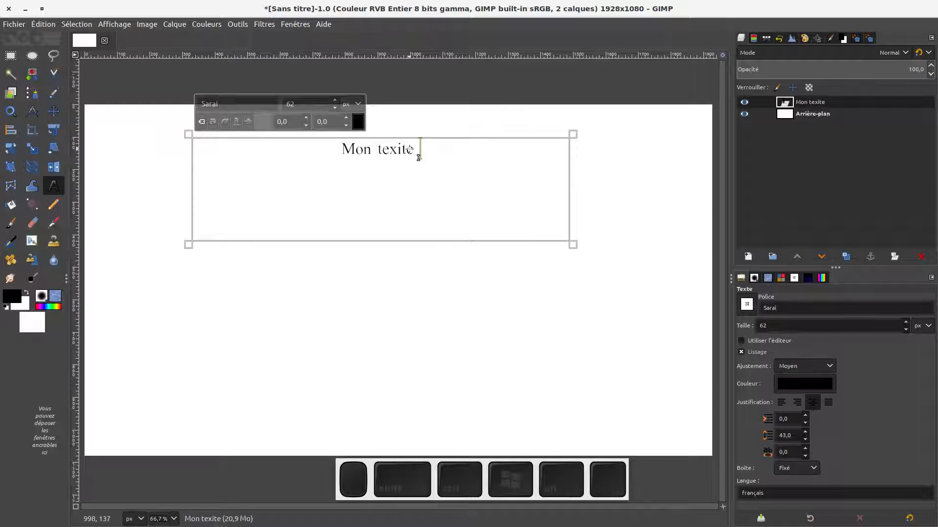
{"action": "key", "text": "BackSpace"}
{"action": "key", "text": "Left"}
{"action": "key", "text": "Left"}
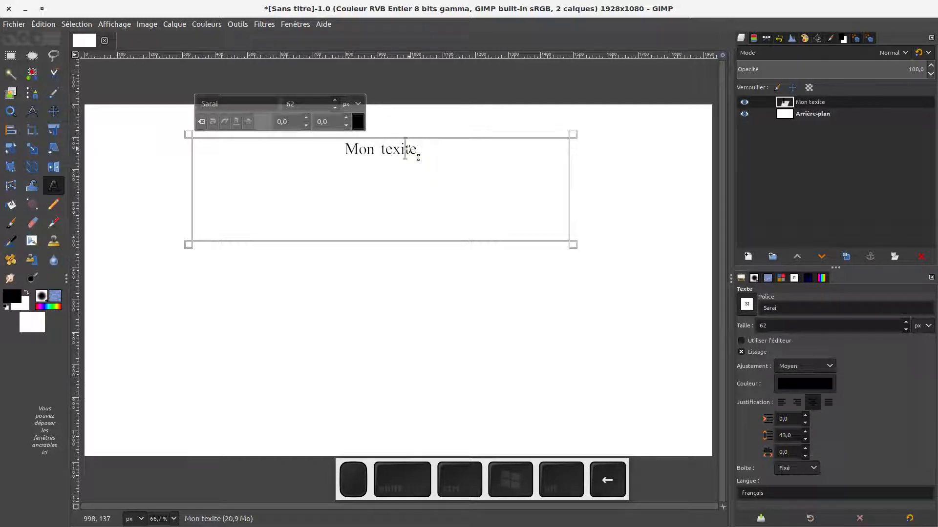
{"action": "key", "text": "BackSpace"}
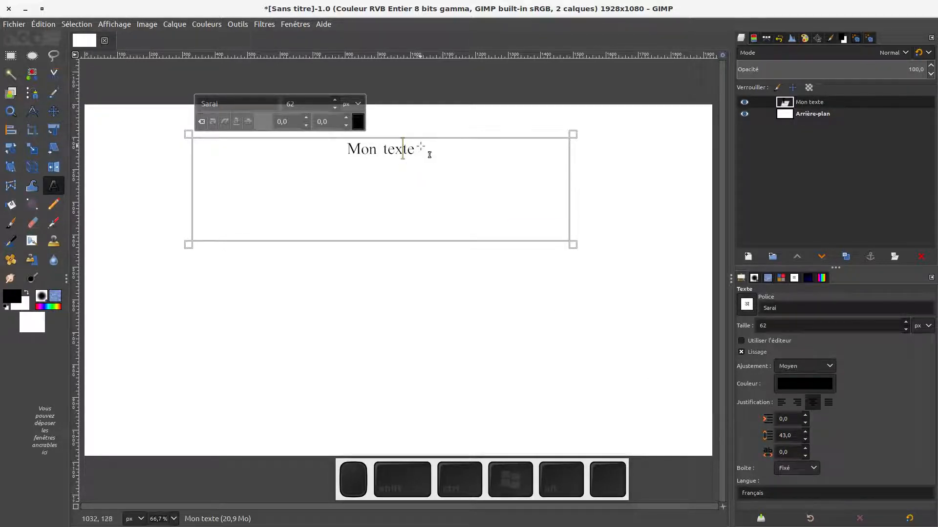
Select the whole text "Mon texte" and set its font to Sawasdee
{"action": "left_click_drag", "start_coordinate": [421, 146], "coordinate": [321, 146]}
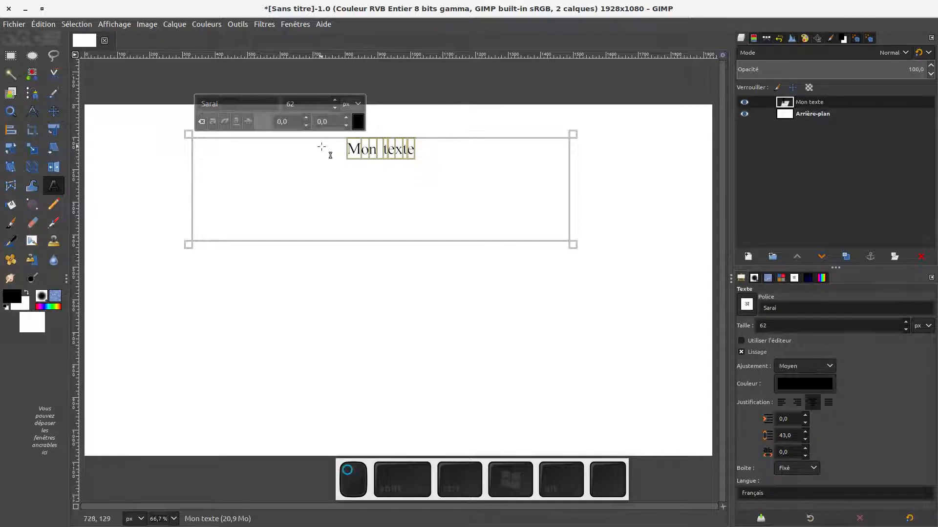
{"action": "left_click", "coordinate": [233, 104]}
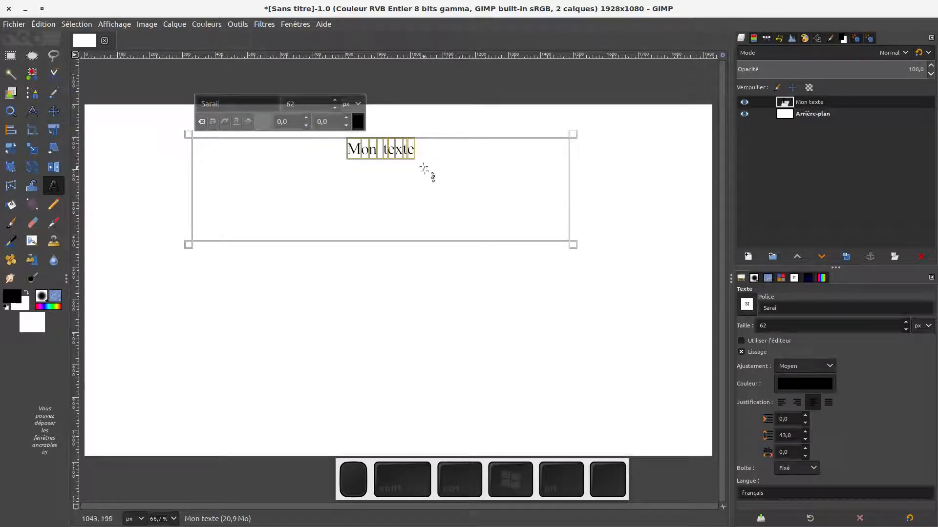
{"action": "left_click", "coordinate": [424, 148]}
{"action": "left_click_drag", "start_coordinate": [431, 156], "coordinate": [336, 147]}
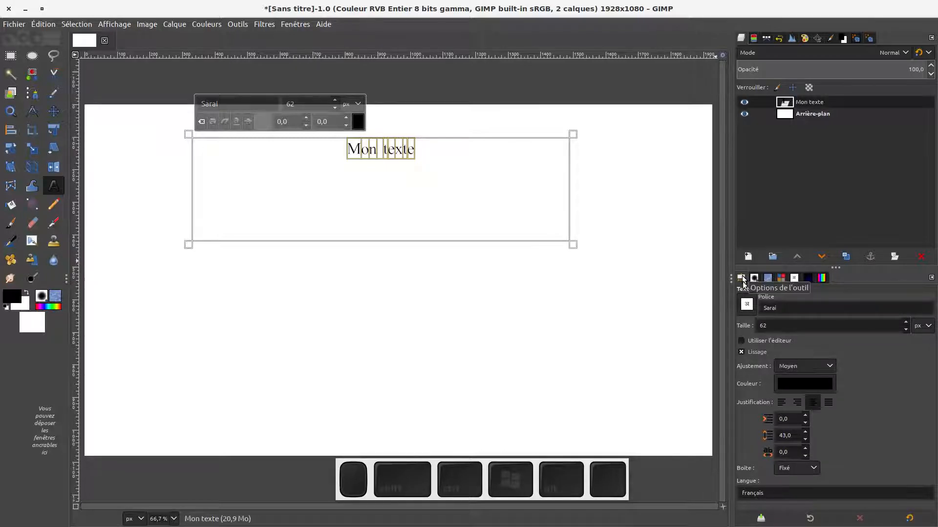
{"action": "left_click", "coordinate": [752, 306]}
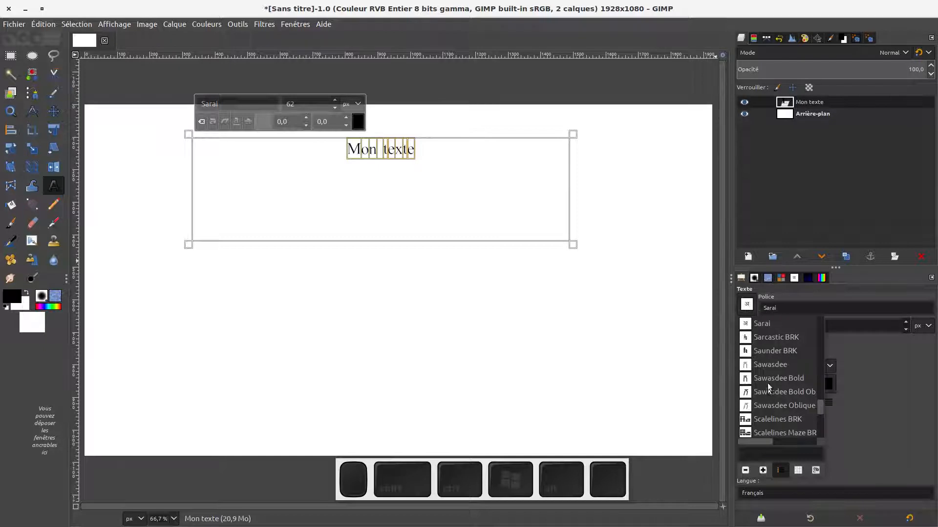
{"action": "left_click", "coordinate": [767, 370]}
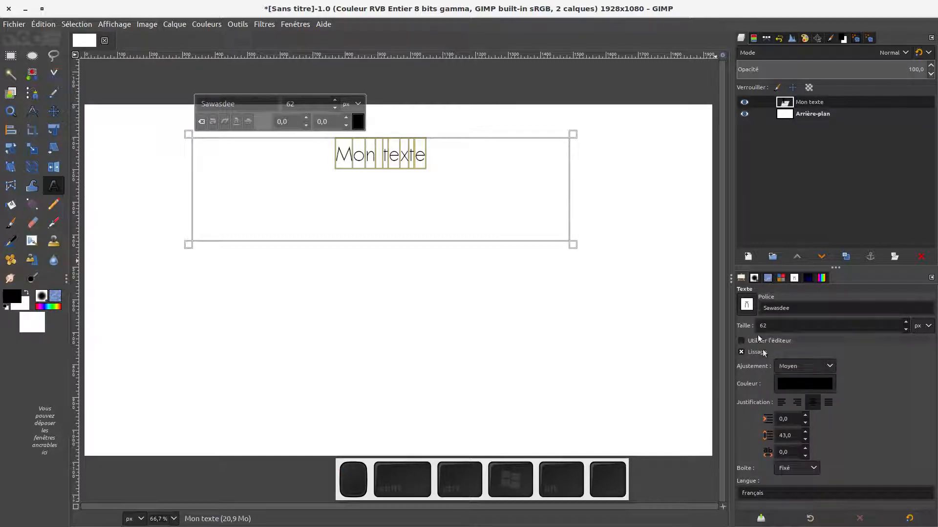
Cycle the selected text's font through the Sawasdee variants to Scalelines BRK
{"action": "scroll", "coordinate": [746, 306], "scroll_direction": "down", "scroll_amount": 1}
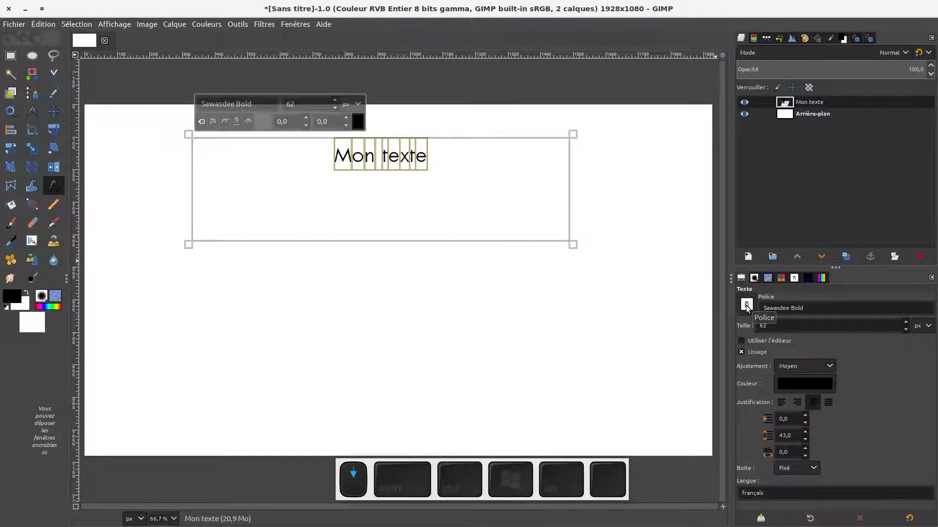
{"action": "scroll", "coordinate": [746, 306], "scroll_direction": "down", "scroll_amount": 1}
{"action": "scroll", "coordinate": [747, 306], "scroll_direction": "up", "scroll_amount": 1}
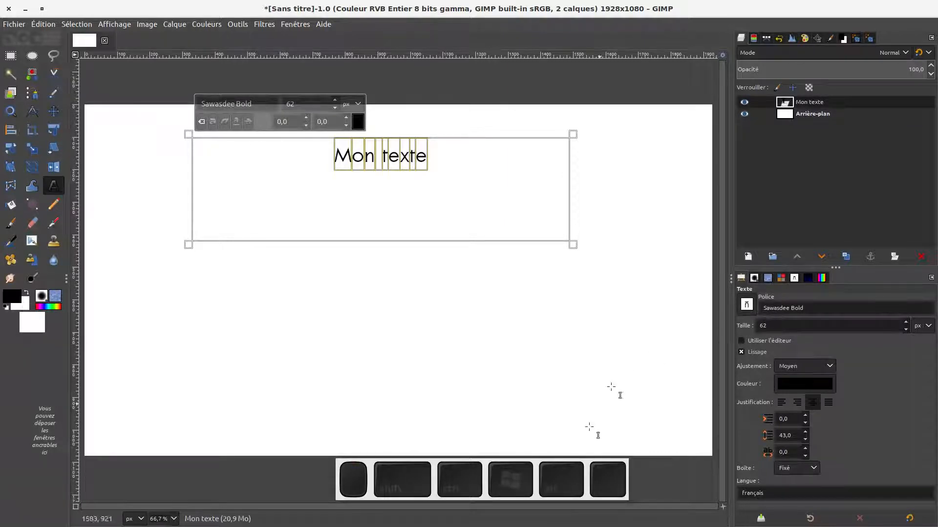
{"action": "left_click_drag", "start_coordinate": [482, 462], "coordinate": [800, 235]}
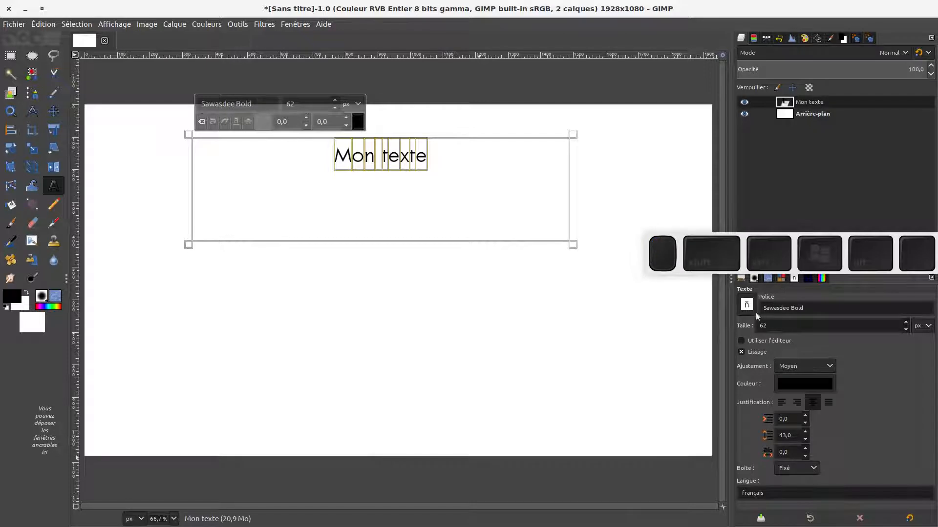
{"action": "scroll", "coordinate": [748, 304], "scroll_direction": "down", "scroll_amount": 1}
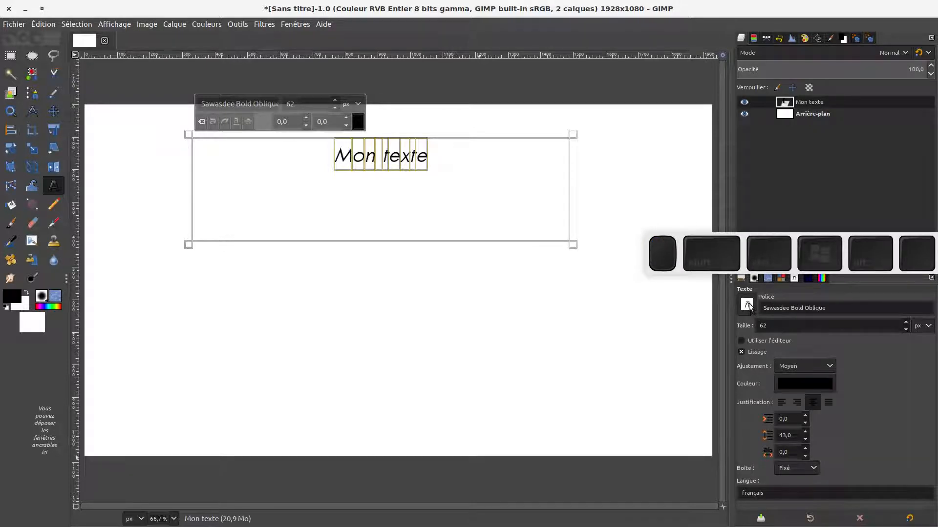
{"action": "scroll", "coordinate": [749, 303], "scroll_direction": "down", "scroll_amount": 2}
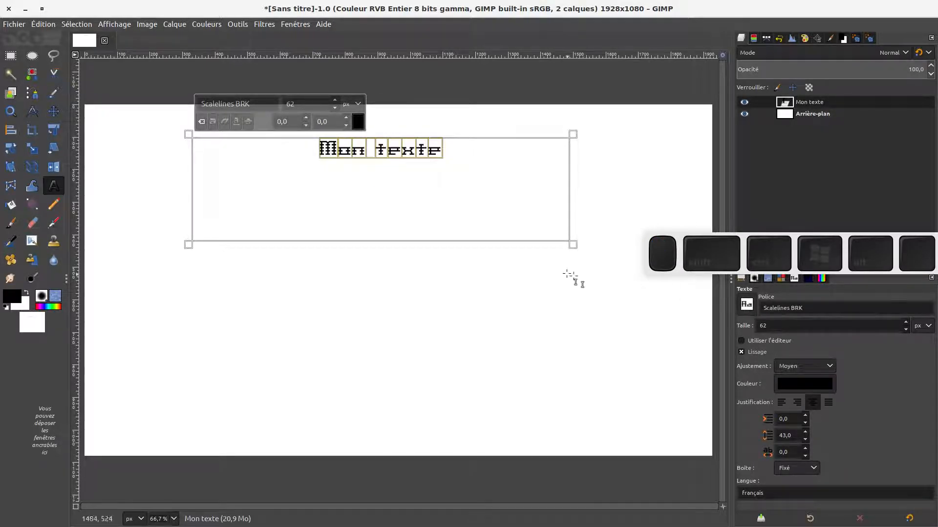
Try successive fonts on the selected text, including Sawasdee Oblique, Scriptina and Serif Bold Italic, ending with Sideways BRK
{"action": "scroll", "coordinate": [511, 225], "scroll_direction": "up", "scroll_amount": 1, "text": "ctrl"}
{"action": "scroll", "coordinate": [508, 220], "scroll_direction": "up", "scroll_amount": 1, "text": "ctrl"}
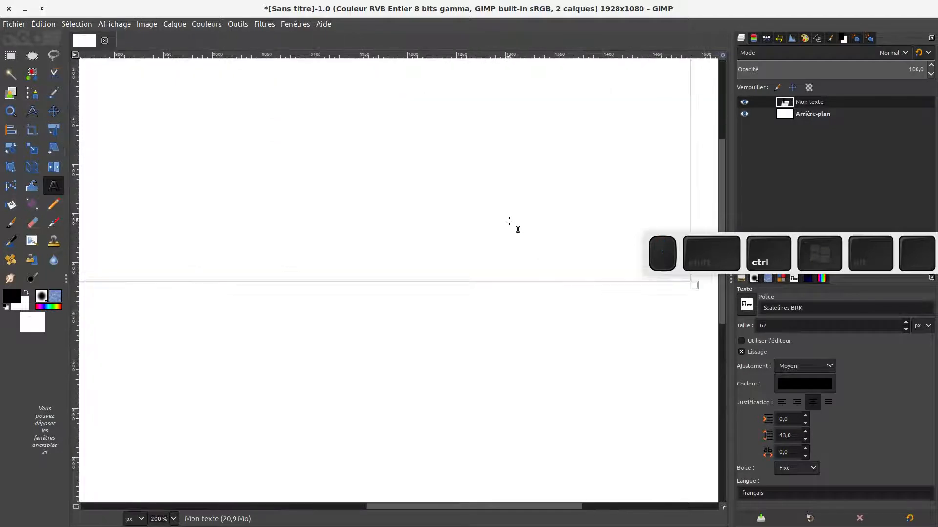
{"action": "left_click_drag", "start_coordinate": [433, 205], "coordinate": [805, 519]}
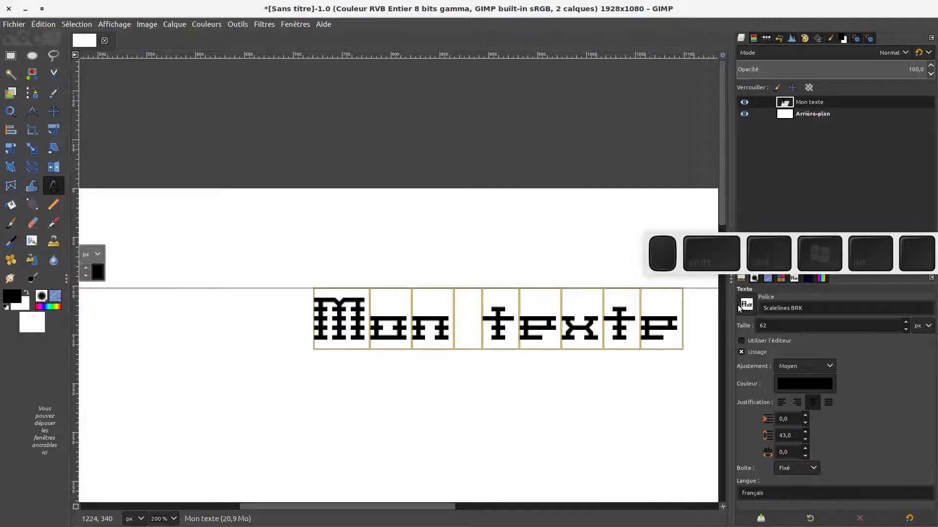
{"action": "scroll", "coordinate": [746, 305], "scroll_direction": "up", "scroll_amount": 1}
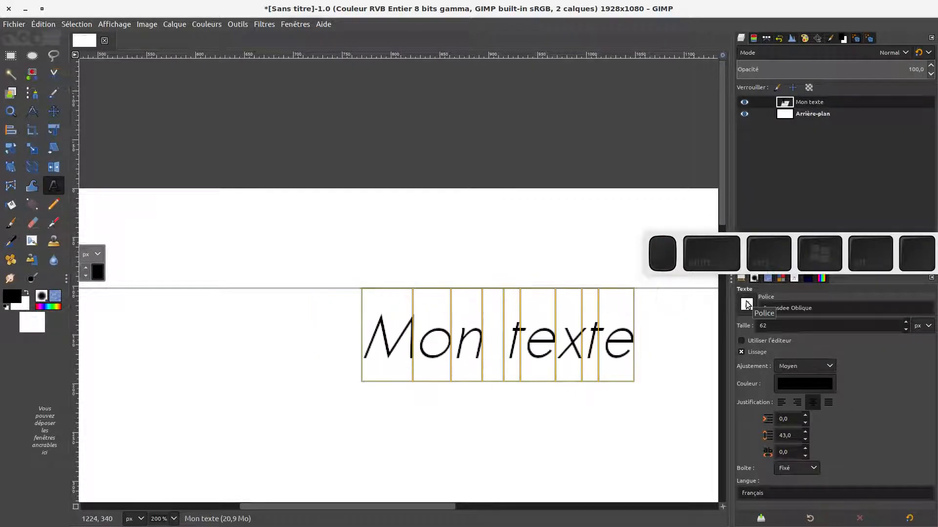
{"action": "scroll", "coordinate": [746, 305], "scroll_direction": "up", "scroll_amount": 1}
{"action": "scroll", "coordinate": [746, 305], "scroll_direction": "down", "scroll_amount": 1}
{"action": "scroll", "coordinate": [749, 310], "scroll_direction": "down", "scroll_amount": 3}
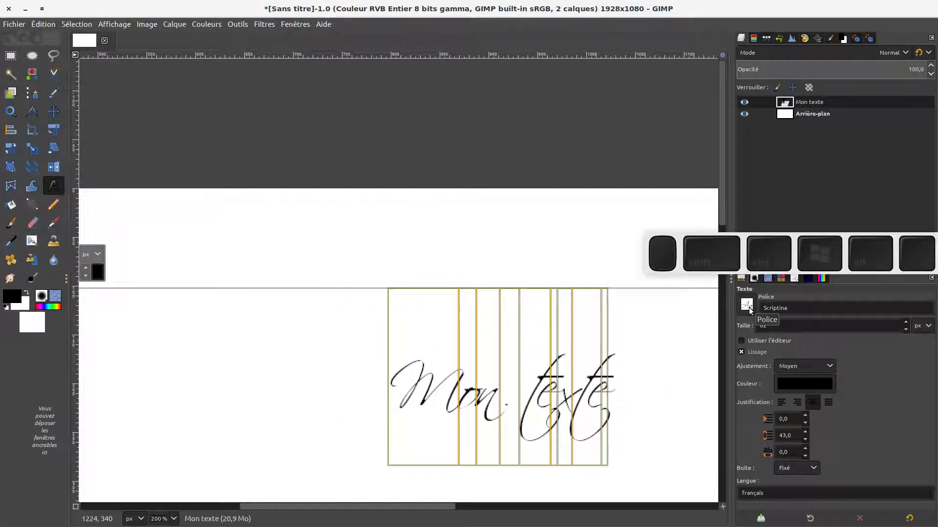
{"action": "scroll", "coordinate": [751, 311], "scroll_direction": "down", "scroll_amount": 1}
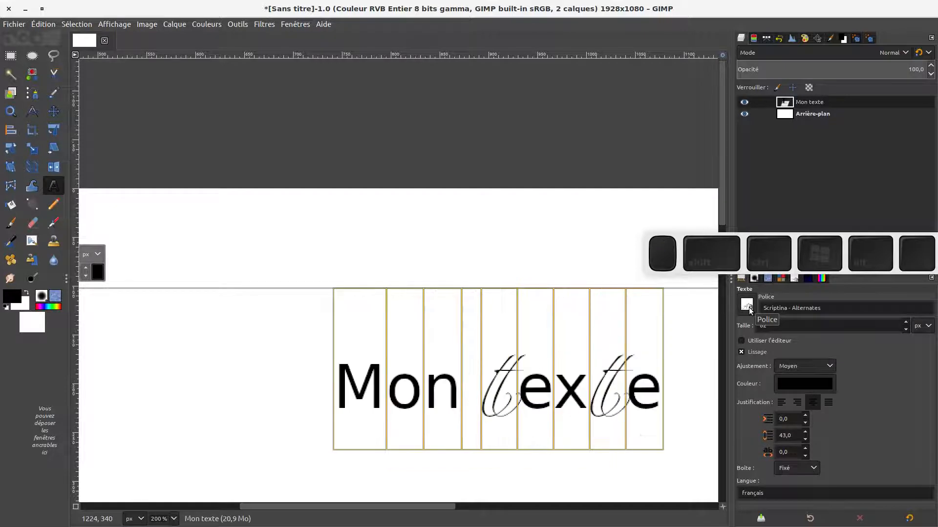
{"action": "scroll", "coordinate": [751, 312], "scroll_direction": "down", "scroll_amount": 4}
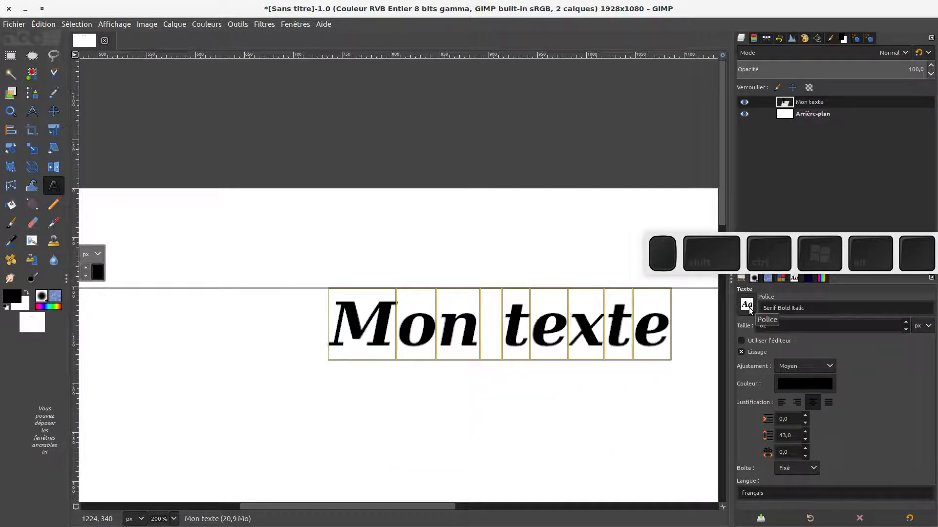
{"action": "scroll", "coordinate": [750, 310], "scroll_direction": "down", "scroll_amount": 4}
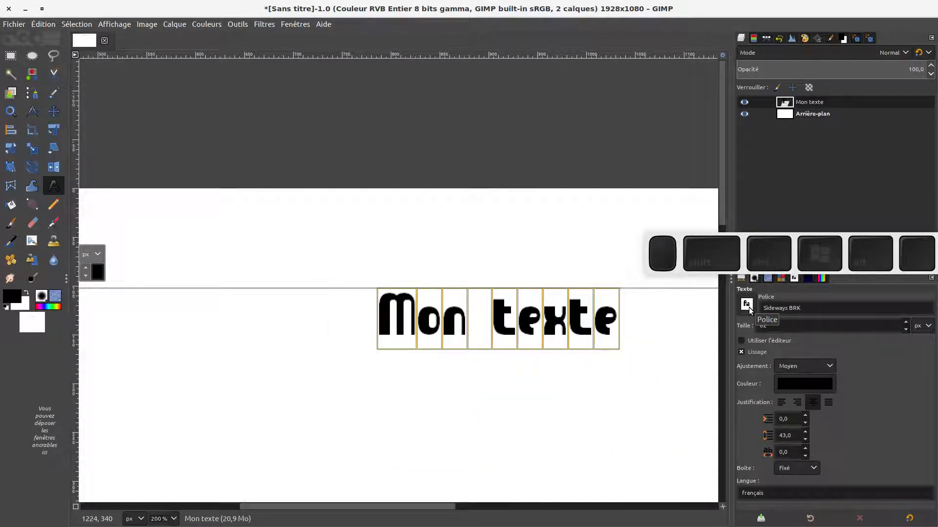
Cycle the selected text's font through Slender Mini BRK and space 1, settling on Snailets BRK
{"action": "scroll", "coordinate": [750, 309], "scroll_direction": "down", "scroll_amount": 3}
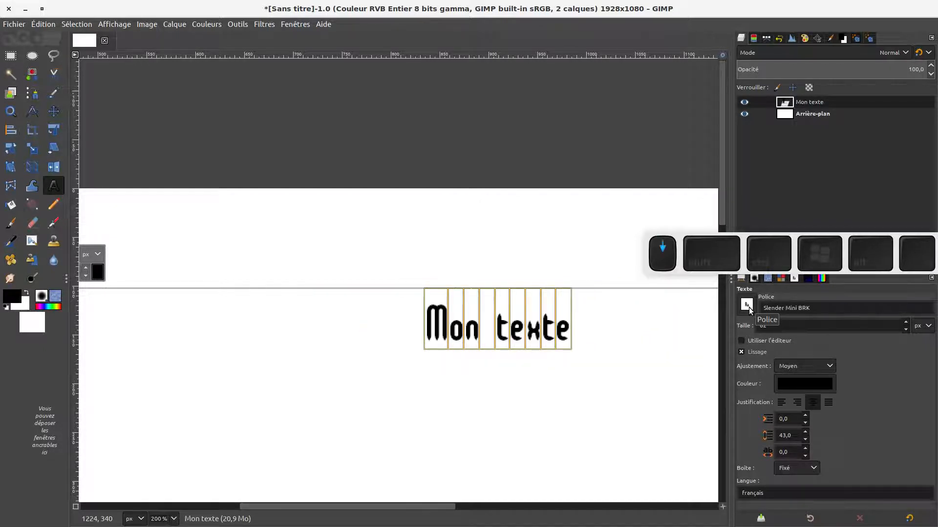
{"action": "scroll", "coordinate": [749, 310], "scroll_direction": "down", "scroll_amount": 4}
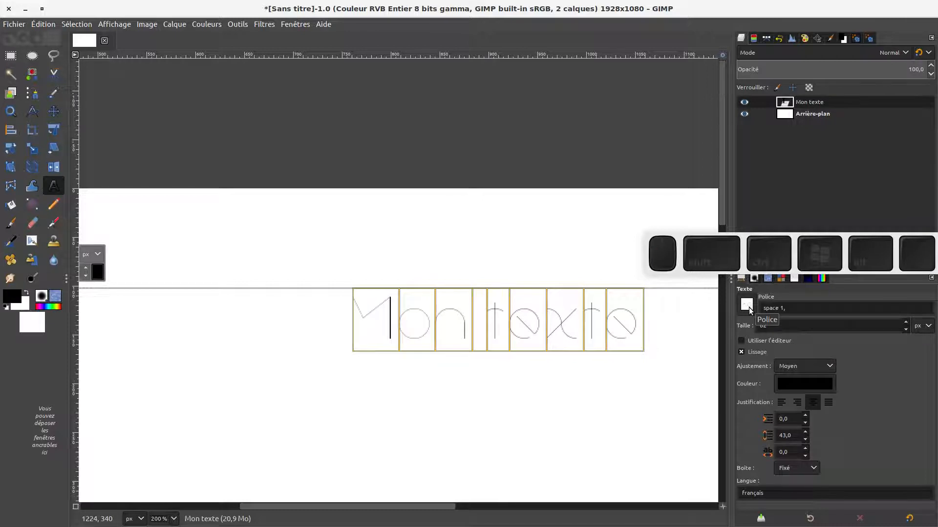
{"action": "scroll", "coordinate": [750, 309], "scroll_direction": "down", "scroll_amount": 2}
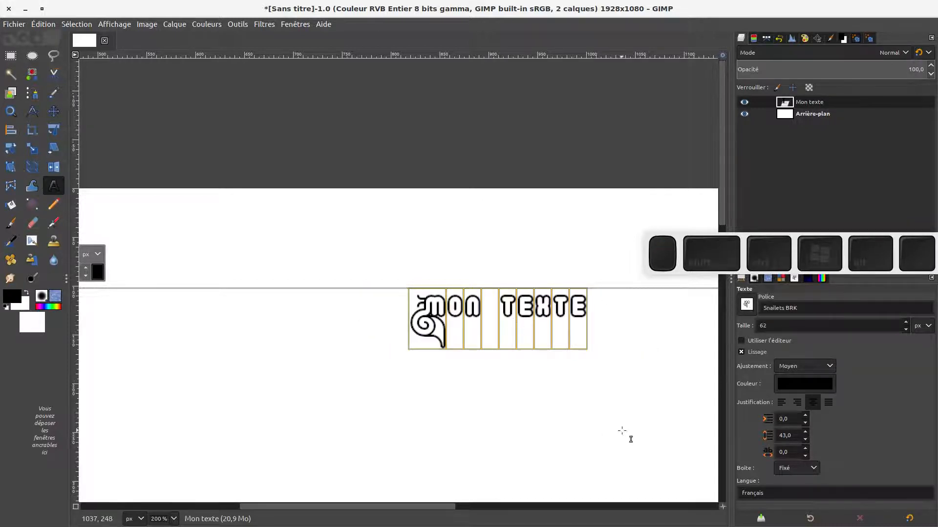
Set the selected text's size to 92 px and its baseline offset to 3.0
{"action": "scroll", "coordinate": [378, 317], "scroll_direction": "down", "scroll_amount": 1}
{"action": "scroll", "coordinate": [378, 318], "scroll_direction": "down", "scroll_amount": 2}
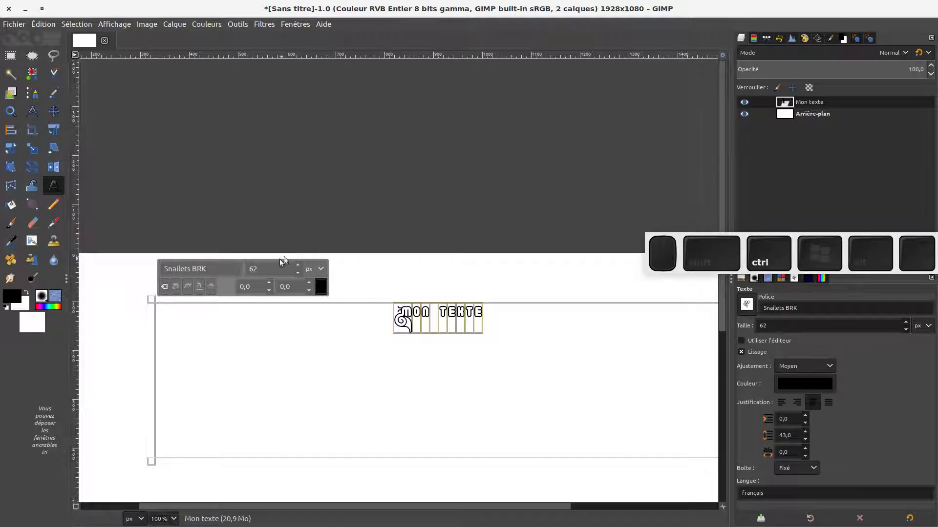
{"action": "scroll", "coordinate": [275, 267], "scroll_direction": "up", "scroll_amount": 6}
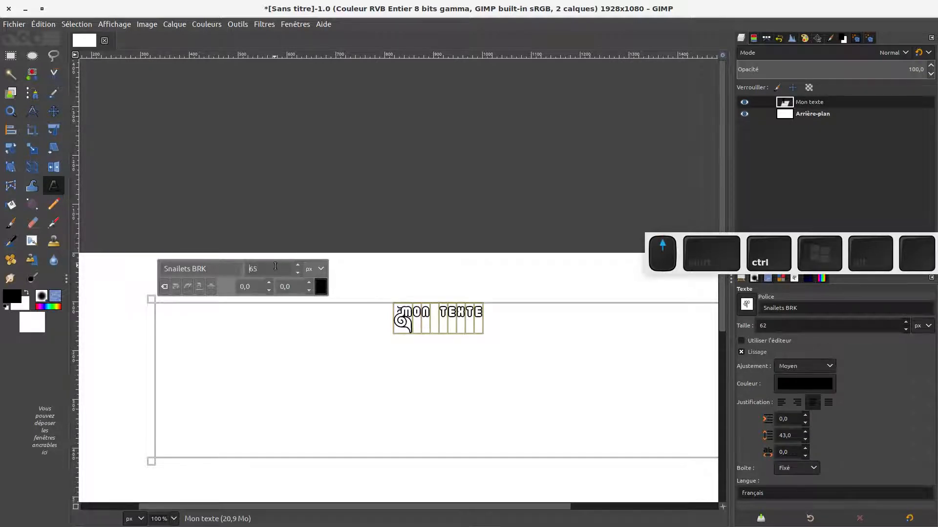
{"action": "scroll", "coordinate": [275, 267], "scroll_direction": "up", "scroll_amount": 14}
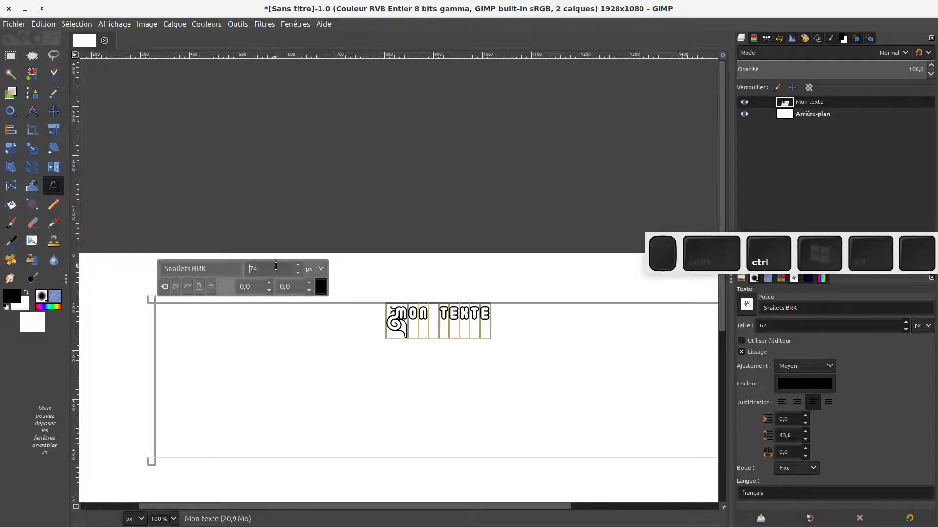
{"action": "scroll", "coordinate": [277, 266], "scroll_direction": "up", "scroll_amount": 4}
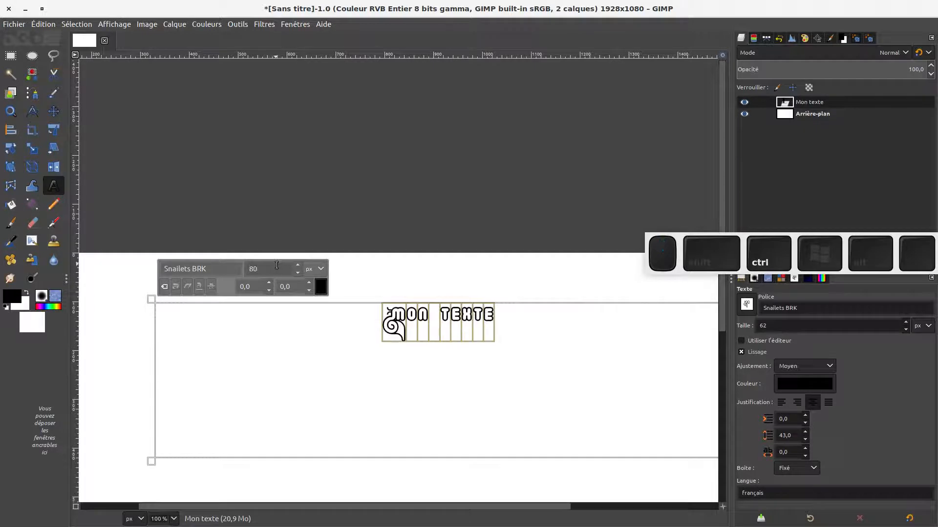
{"action": "scroll", "coordinate": [277, 267], "scroll_direction": "up", "scroll_amount": 6}
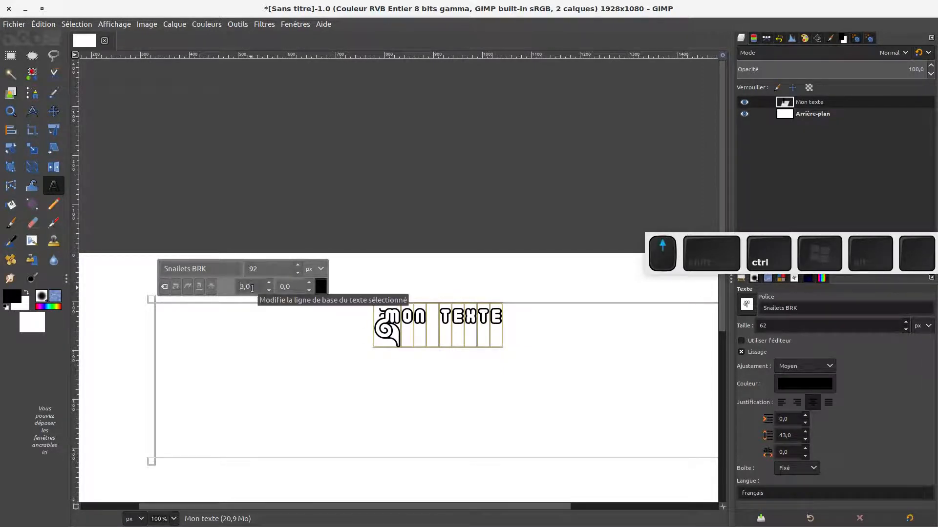
{"action": "scroll", "coordinate": [252, 289], "scroll_direction": "up", "scroll_amount": 3}
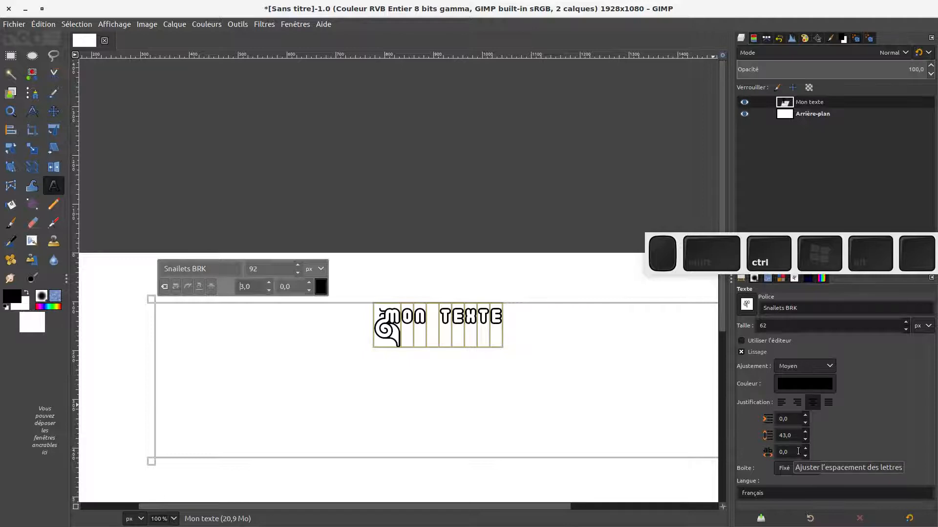
Set the letter spacing of the whole text to 25.0
{"action": "scroll", "coordinate": [798, 451], "scroll_direction": "up", "scroll_amount": 15}
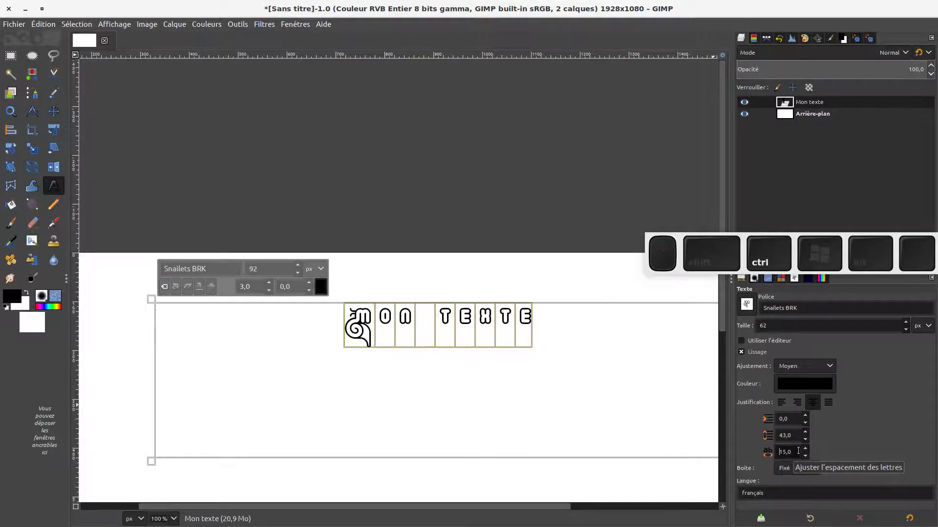
{"action": "scroll", "coordinate": [798, 451], "scroll_direction": "up", "scroll_amount": 10}
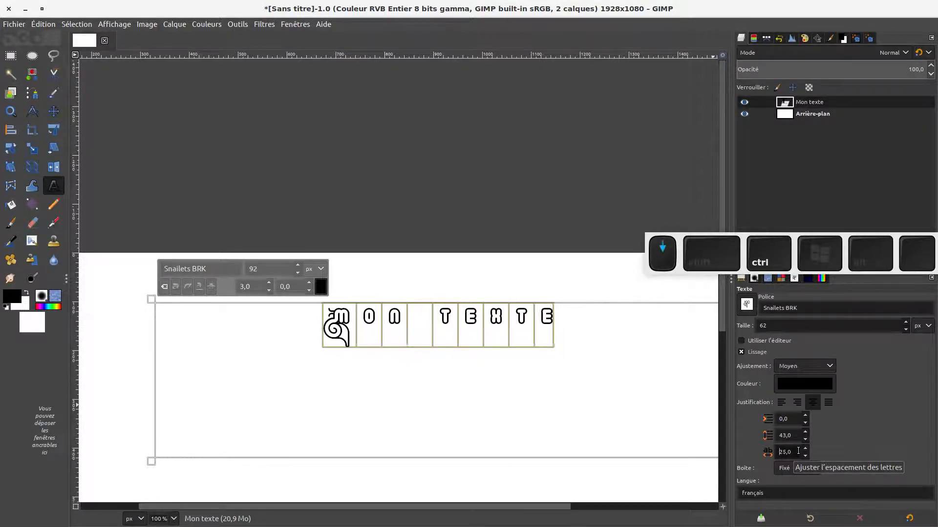
{"action": "scroll", "coordinate": [798, 451], "scroll_direction": "down", "scroll_amount": 4}
{"action": "scroll", "coordinate": [799, 452], "scroll_direction": "up", "scroll_amount": 4}
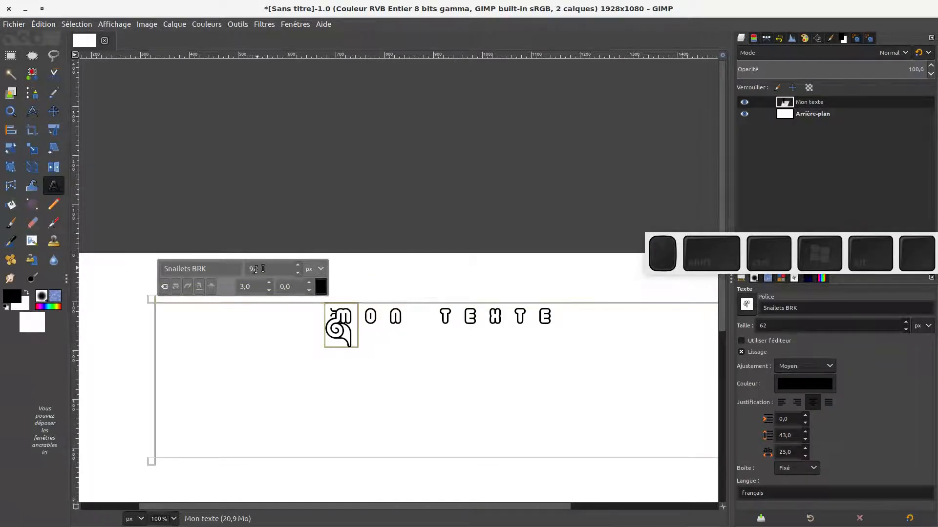
Enlarge only the selected initial "M" to 173 px
{"action": "scroll", "coordinate": [264, 269], "scroll_direction": "up", "scroll_amount": 6}
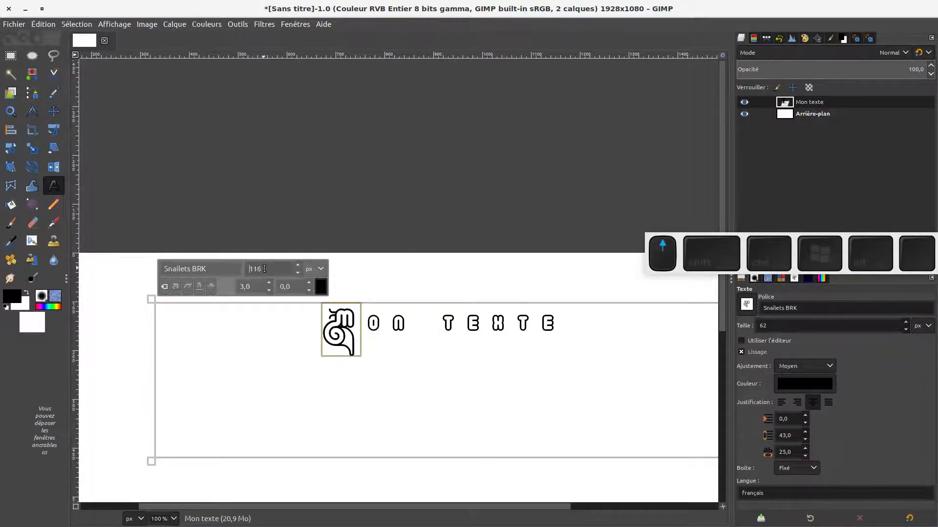
{"action": "scroll", "coordinate": [264, 268], "scroll_direction": "up", "scroll_amount": 8}
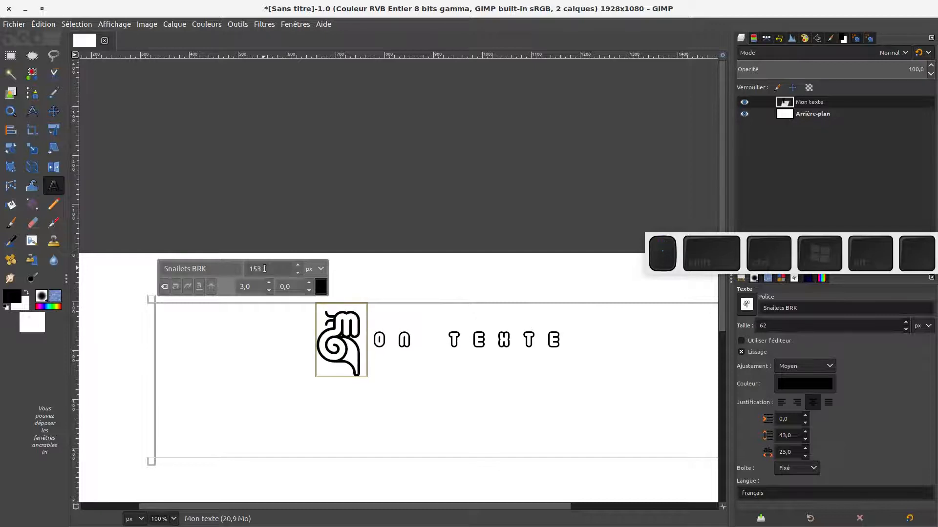
{"action": "scroll", "coordinate": [264, 269], "scroll_direction": "up", "scroll_amount": 1}
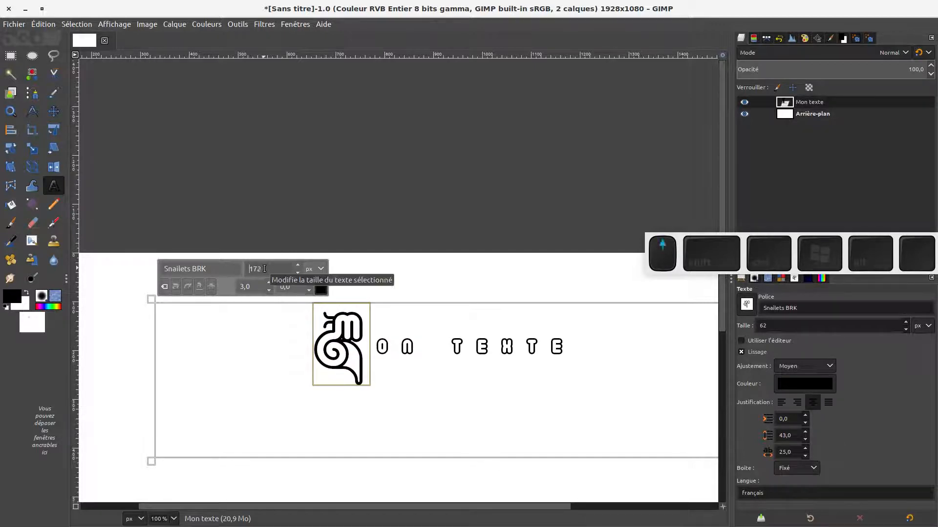
{"action": "scroll", "coordinate": [264, 269], "scroll_direction": "up", "scroll_amount": 3}
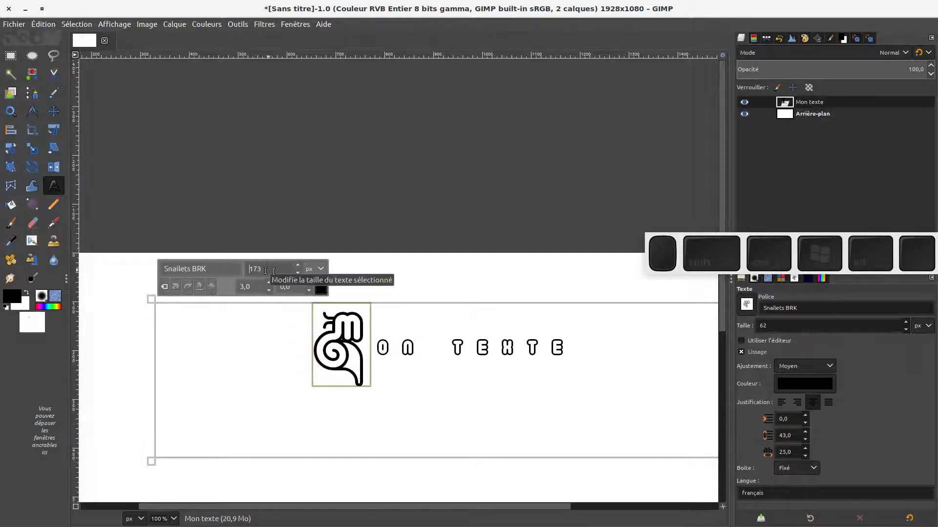
Colour the selected "M" red with HTML value f11212 and validate the colour
{"action": "left_click", "coordinate": [320, 287]}
{"action": "left_click", "coordinate": [285, 235]}
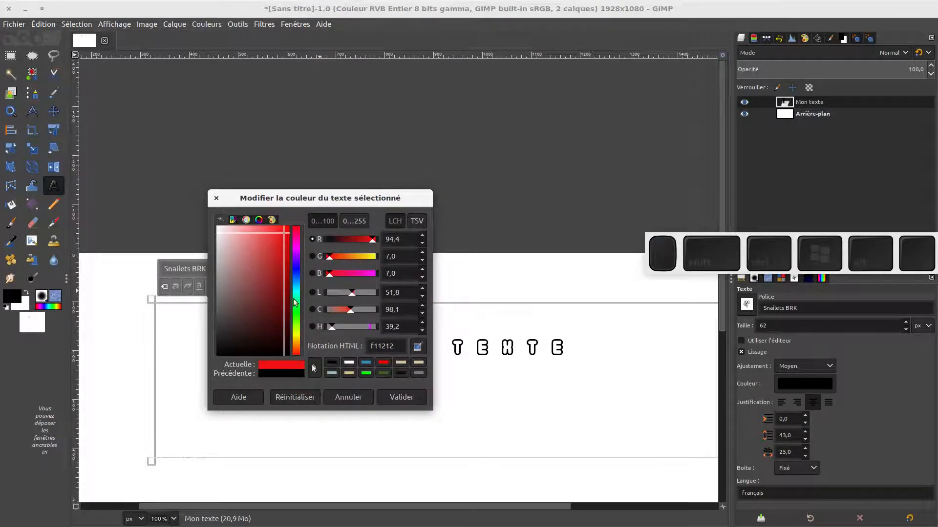
{"action": "left_click", "coordinate": [395, 394]}
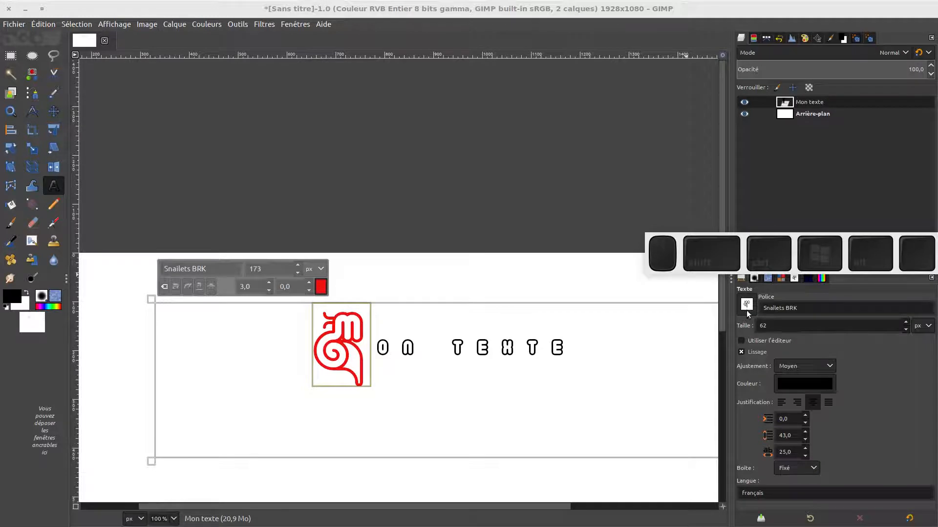
Try the space 1 font on the text and strikethrough on the "M", reverting both to Snailets BRK without strikethrough
{"action": "scroll", "coordinate": [746, 309], "scroll_direction": "down", "scroll_amount": 1}
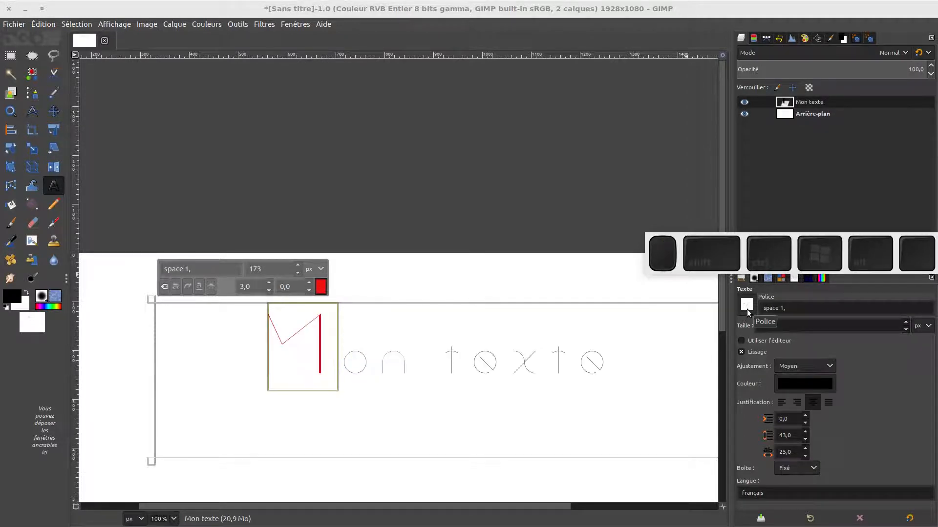
{"action": "scroll", "coordinate": [746, 312], "scroll_direction": "up", "scroll_amount": 1}
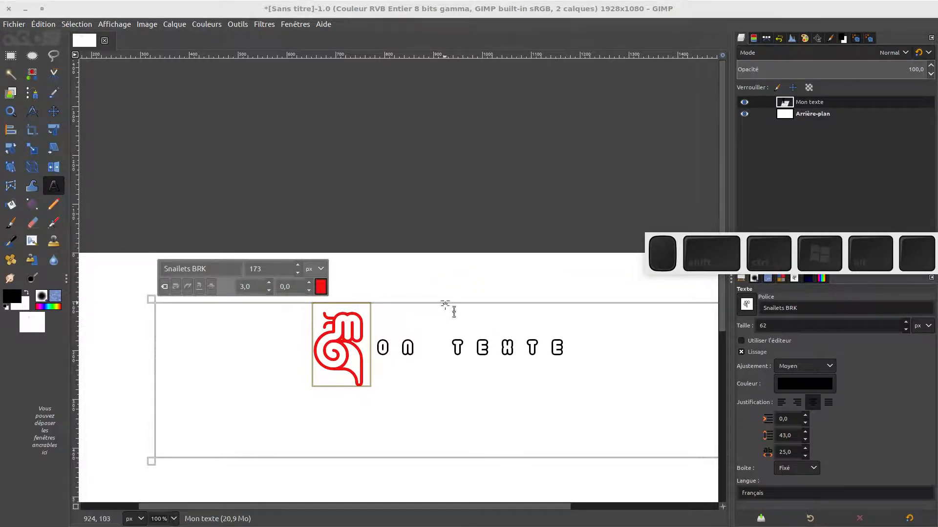
{"action": "left_click", "coordinate": [209, 287]}
{"action": "left_click", "coordinate": [208, 287]}
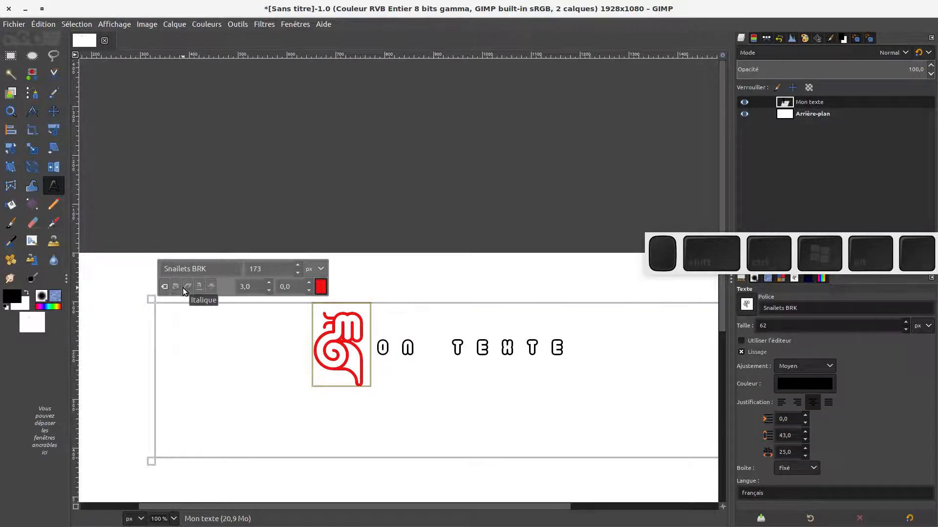
Select "on texte" and try underline and italic on it, switching both styles off again
{"action": "left_click", "coordinate": [315, 331]}
{"action": "left_click_drag", "start_coordinate": [315, 331], "coordinate": [645, 345]}
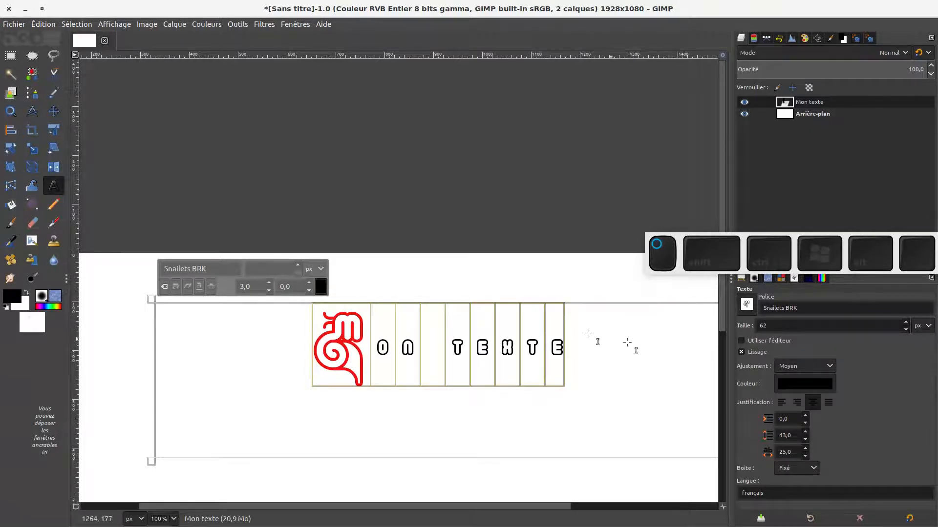
{"action": "left_click_drag", "start_coordinate": [371, 322], "coordinate": [574, 321]}
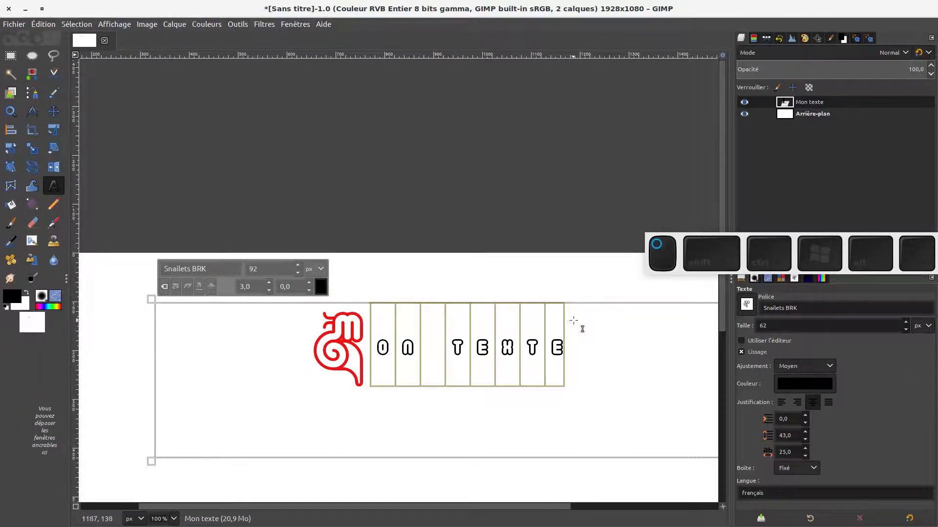
{"action": "left_click", "coordinate": [200, 287]}
{"action": "left_click", "coordinate": [187, 290]}
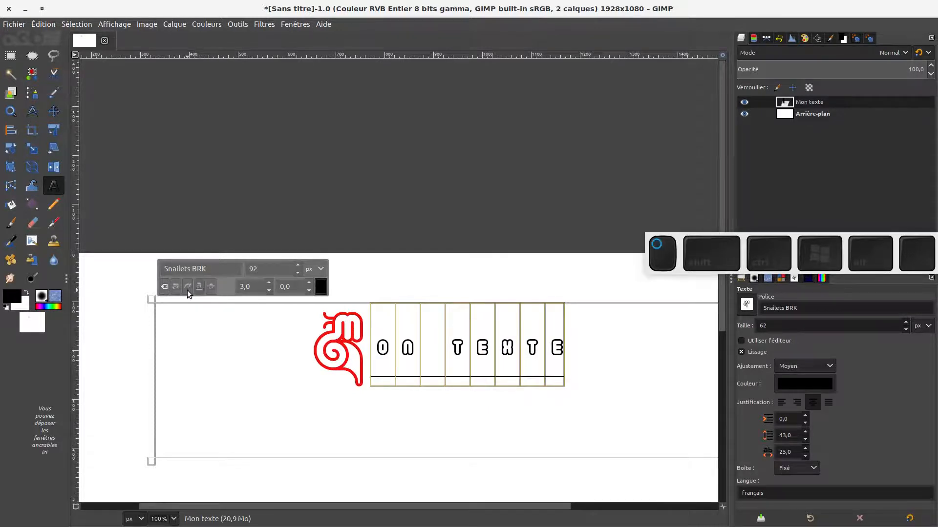
{"action": "left_click", "coordinate": [186, 290]}
{"action": "left_click", "coordinate": [199, 291]}
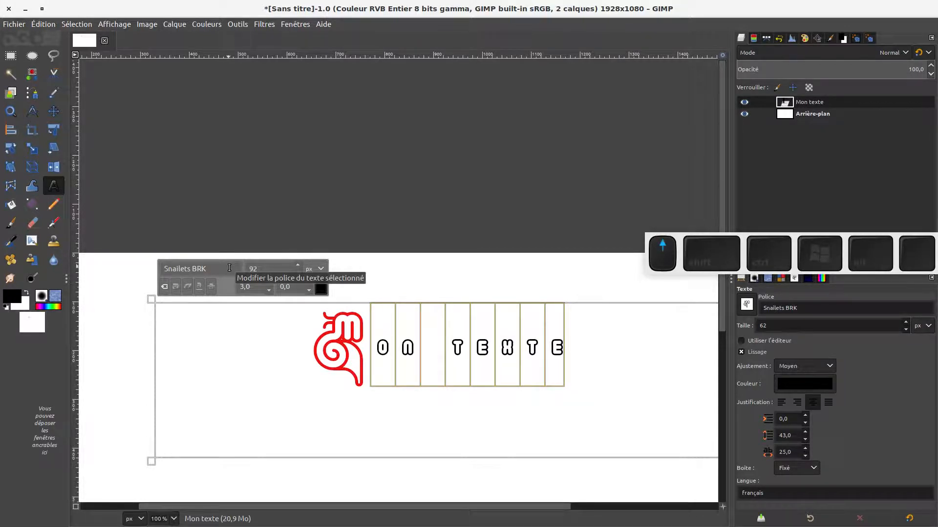
Set the selected "on texte" to 93 px and raise the Text tool's general font size to 90 px
{"action": "scroll", "coordinate": [289, 271], "scroll_direction": "up", "scroll_amount": 1}
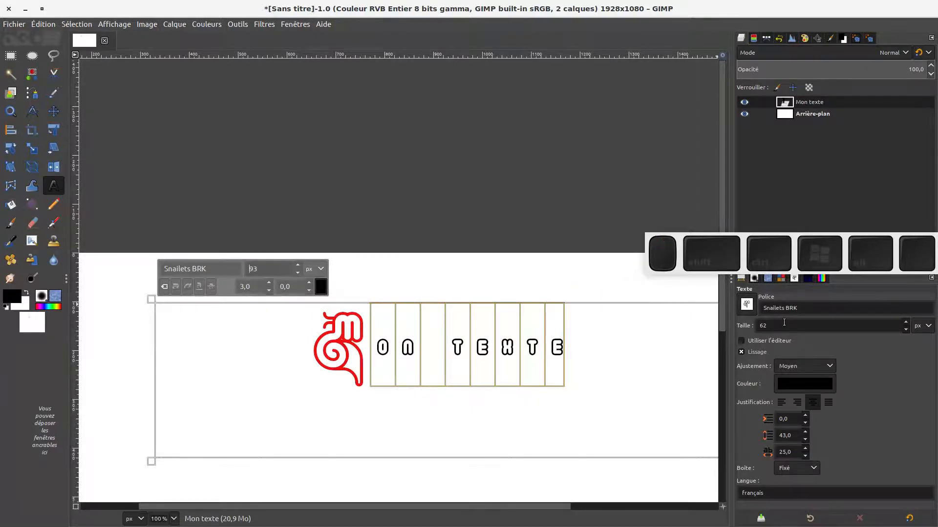
{"action": "scroll", "coordinate": [783, 324], "scroll_direction": "up", "scroll_amount": 3}
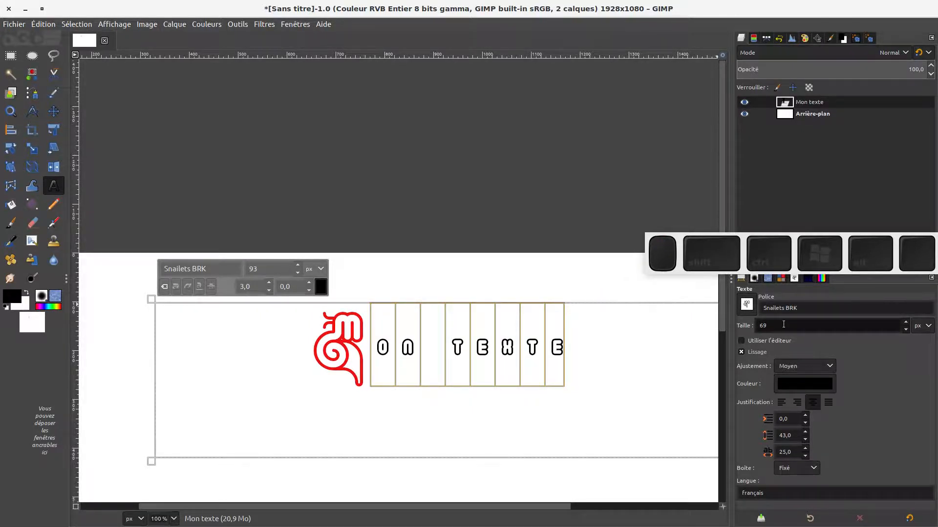
{"action": "scroll", "coordinate": [784, 324], "scroll_direction": "up", "scroll_amount": 3}
{"action": "left_click", "coordinate": [525, 337]}
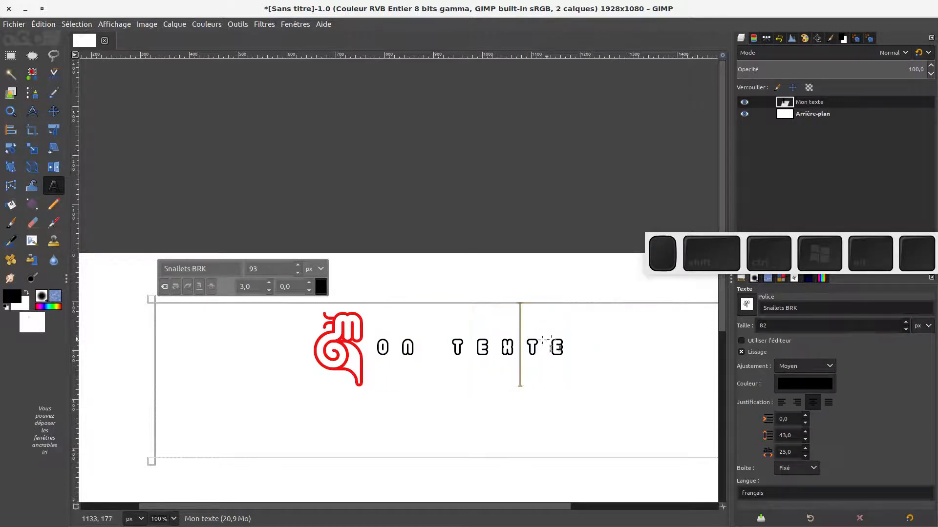
{"action": "left_click_drag", "start_coordinate": [566, 338], "coordinate": [360, 337]}
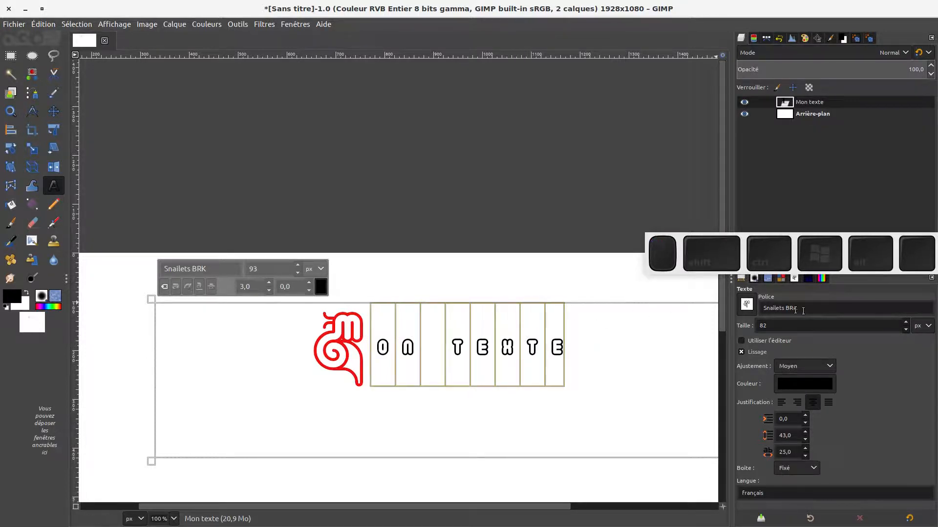
{"action": "scroll", "coordinate": [804, 325], "scroll_direction": "up", "scroll_amount": 4}
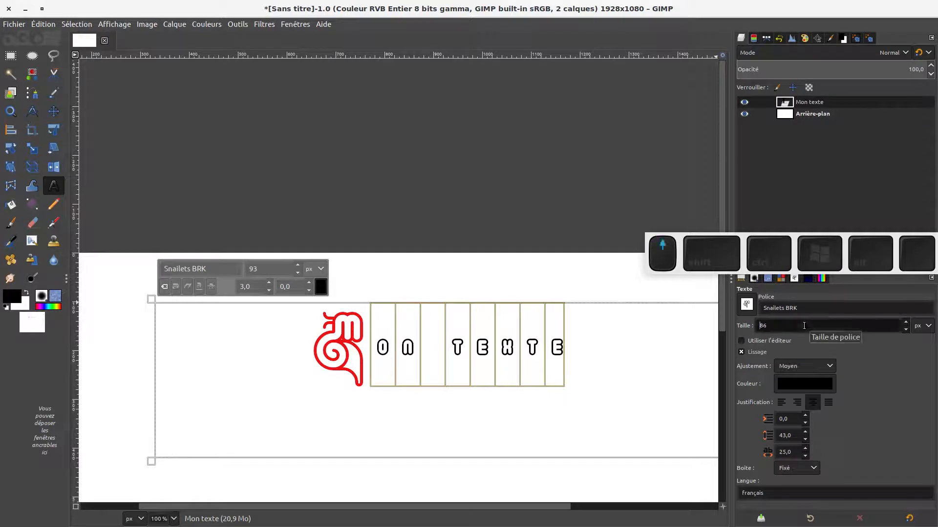
Open the separate GIMP text editor, set the selected "on texte" to 97 px there, and close the editor
{"action": "left_click", "coordinate": [741, 341]}
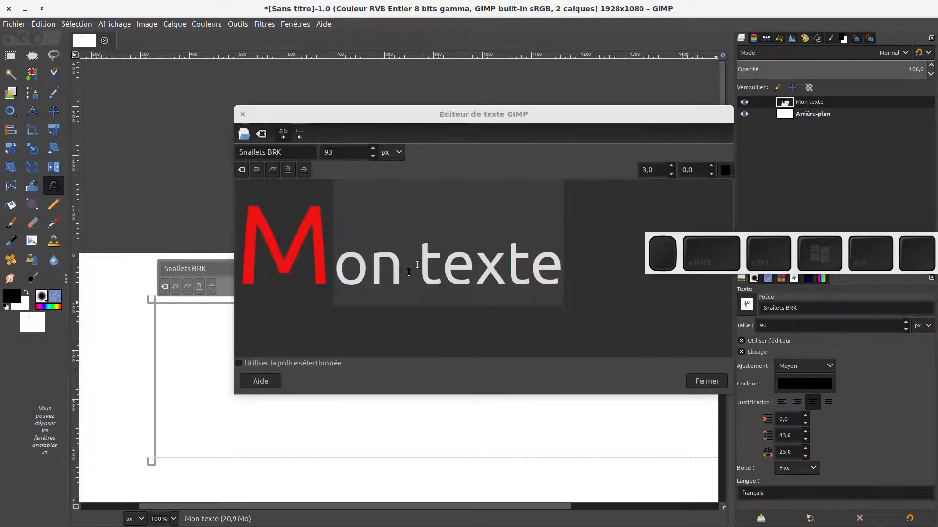
{"action": "scroll", "coordinate": [354, 153], "scroll_direction": "up", "scroll_amount": 4}
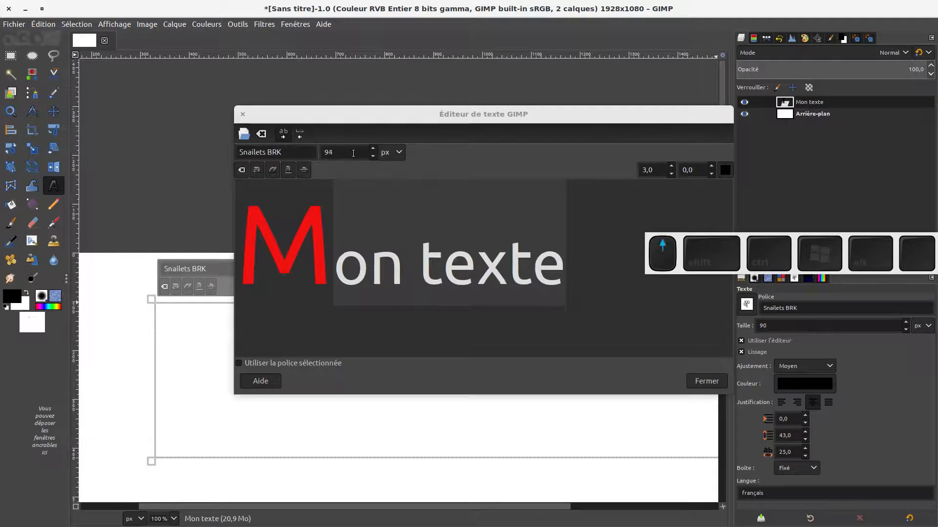
{"action": "left_click", "coordinate": [301, 154]}
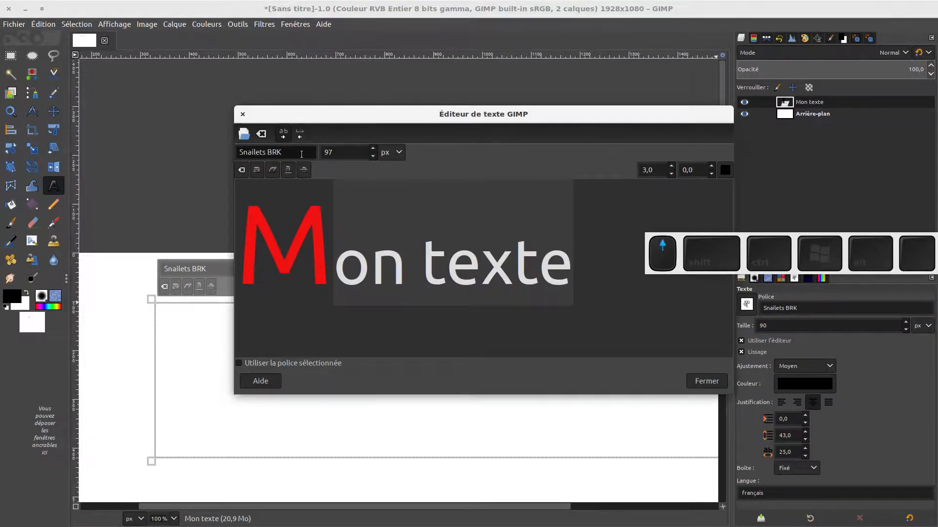
{"action": "scroll", "coordinate": [301, 154], "scroll_direction": "up", "scroll_amount": 1}
{"action": "scroll", "coordinate": [302, 155], "scroll_direction": "down", "scroll_amount": 1}
{"action": "left_click", "coordinate": [286, 137]}
{"action": "left_click", "coordinate": [711, 381]}
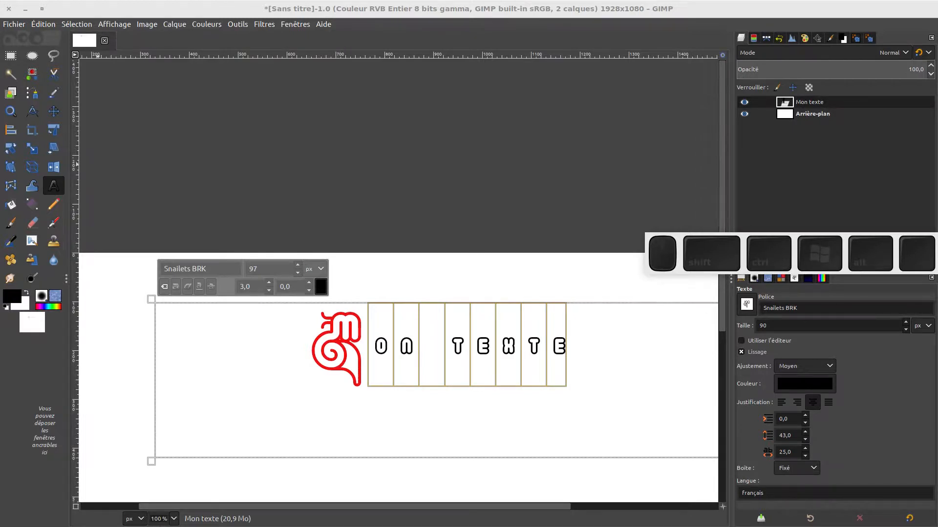
Switch to the Firefox window with the YouTube channel page, go to the top of the page and maximize the window
{"action": "left_click_drag", "start_coordinate": [0, 139], "coordinate": [526, 91]}
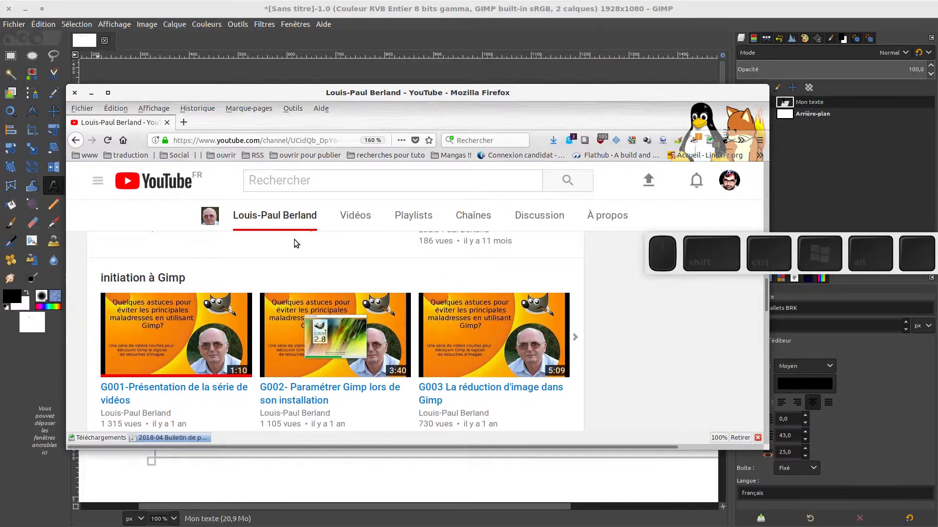
{"action": "scroll", "coordinate": [294, 242], "scroll_direction": "up", "scroll_amount": 10}
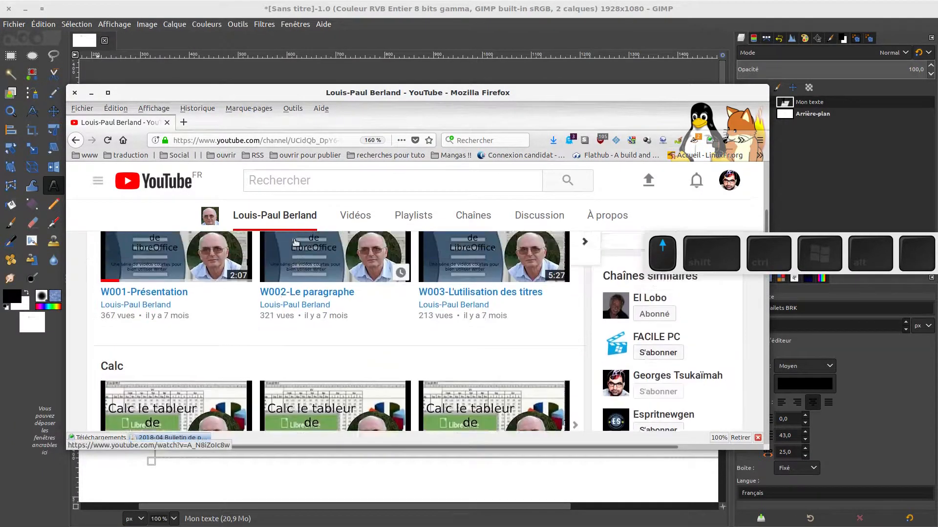
{"action": "scroll", "coordinate": [295, 242], "scroll_direction": "up", "scroll_amount": 5}
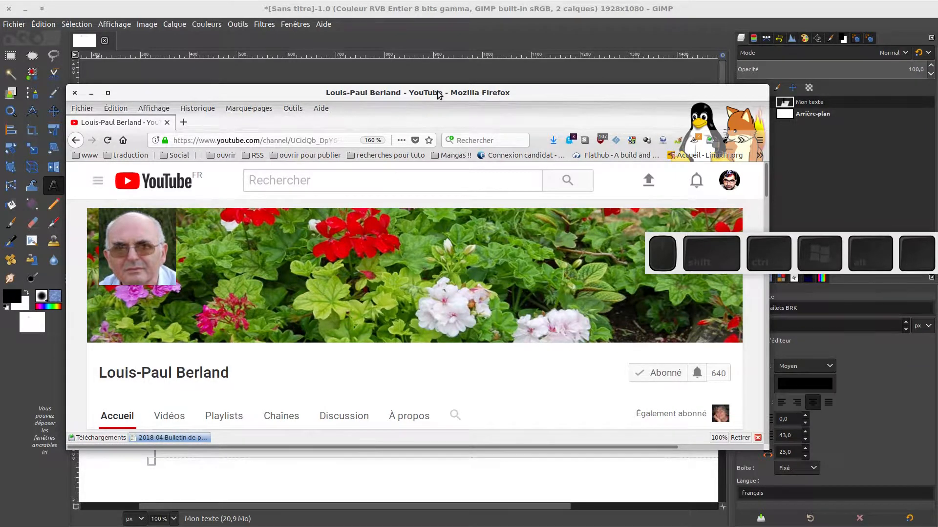
{"action": "left_click_drag", "start_coordinate": [438, 94], "coordinate": [454, 4]}
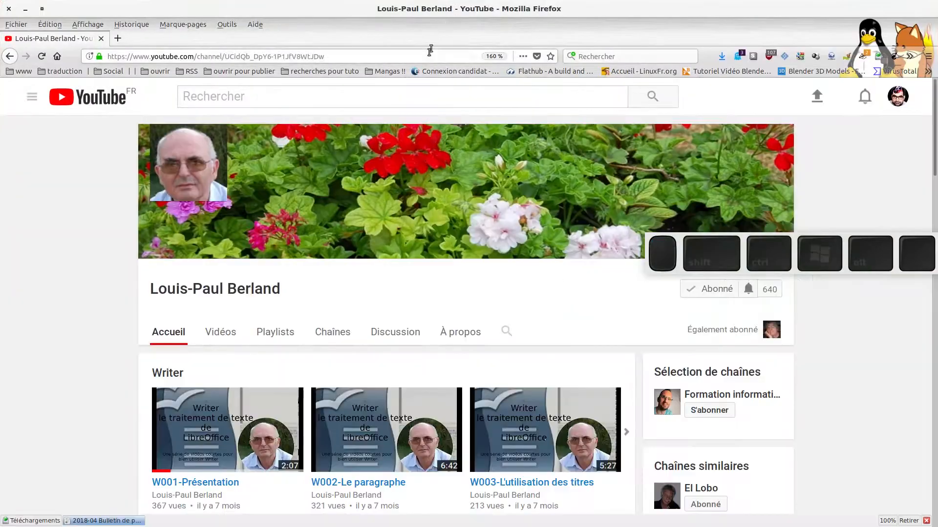